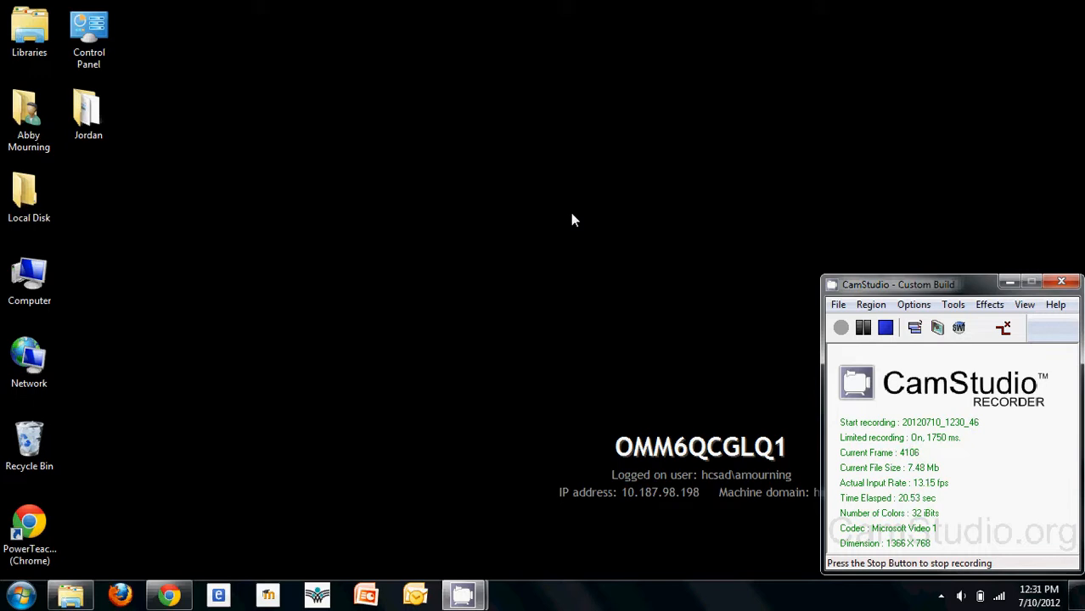
# - Create a new folder on the desktop and name it ELA
pyautogui.rightClick(483, 102)
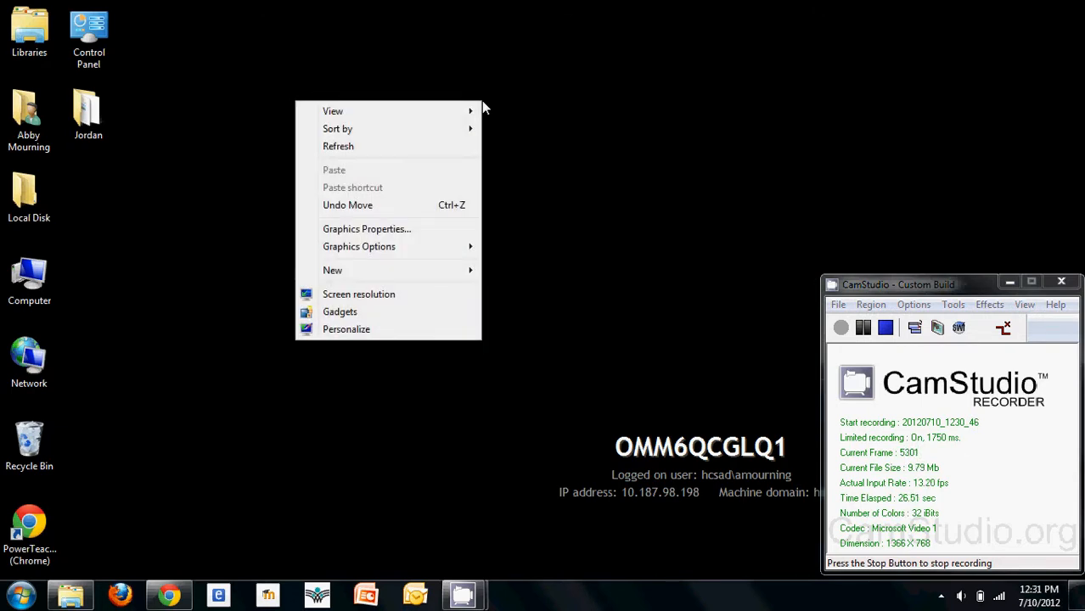
pyautogui.moveTo(455, 275)
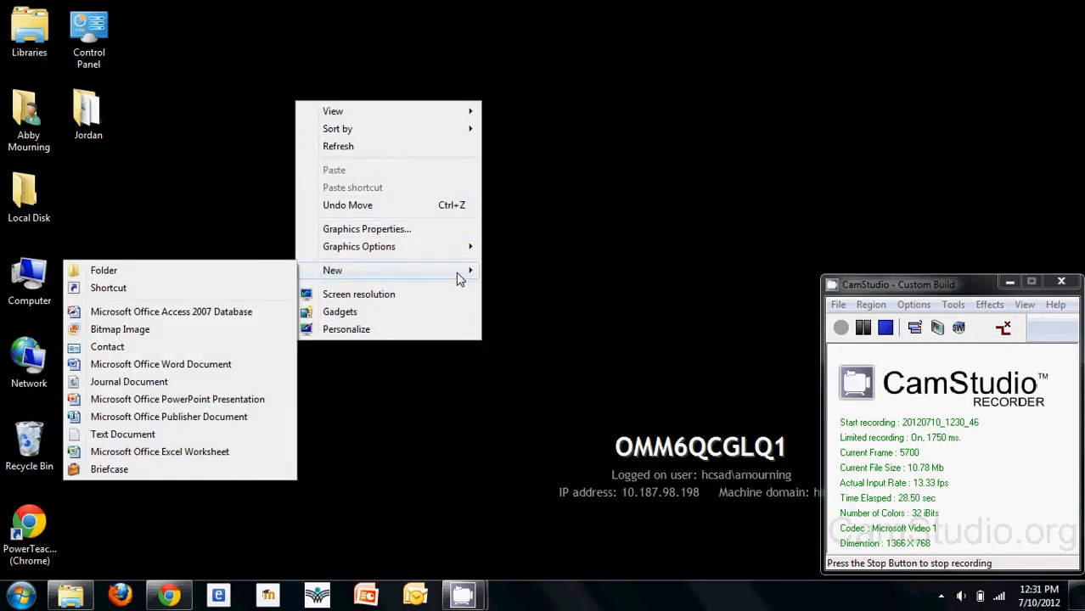
pyautogui.click(277, 270)
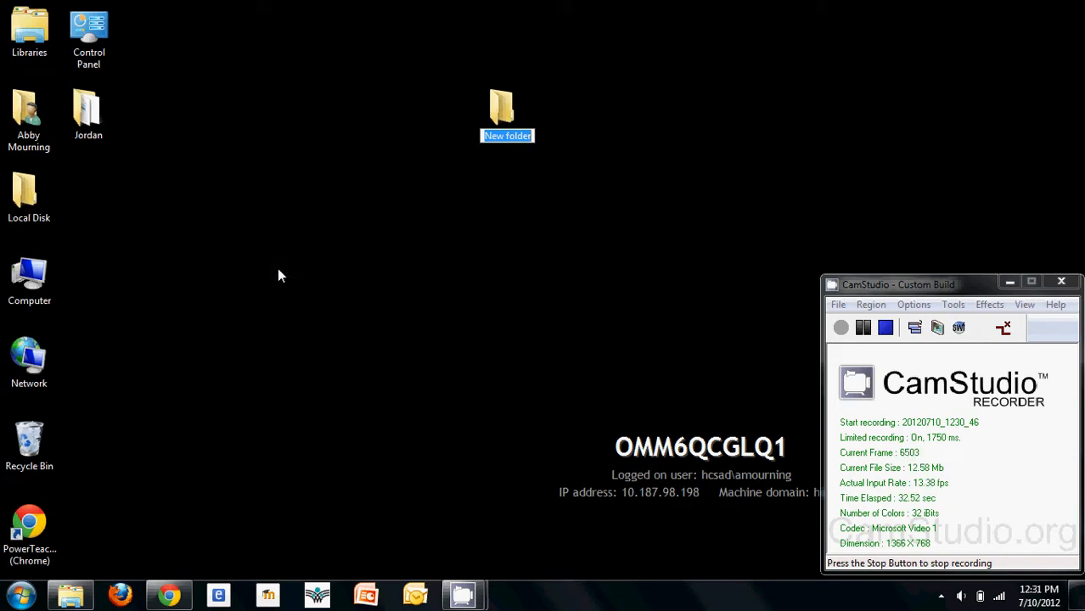
pyautogui.press('BackSpace')
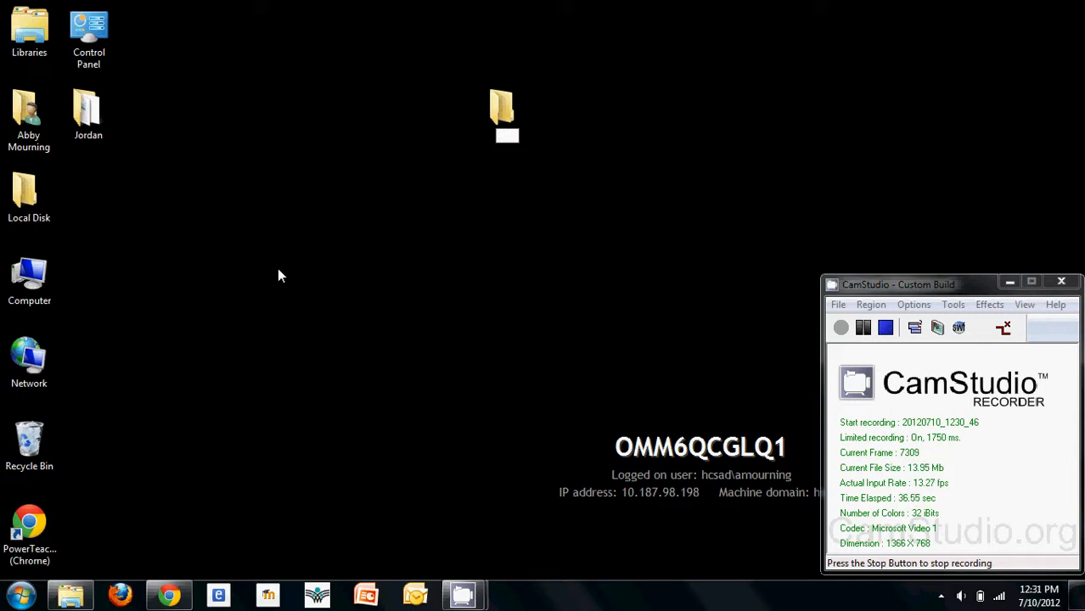
pyautogui.write('ELA')
pyautogui.press('Return')
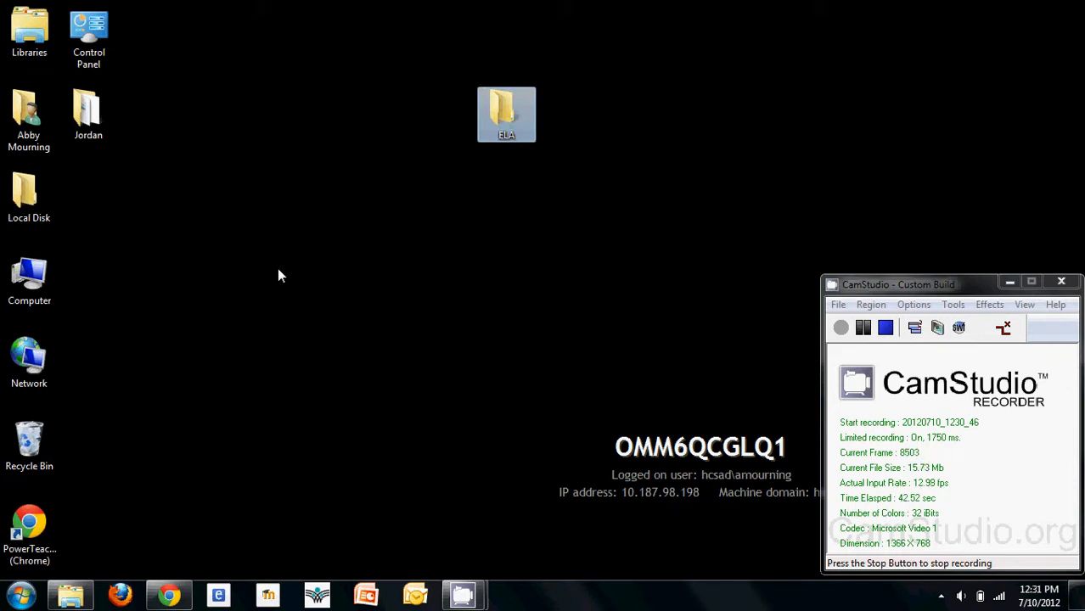
# - Launch Microsoft Office Word 2007 from the Start menu to get a blank document
pyautogui.click(21, 597)
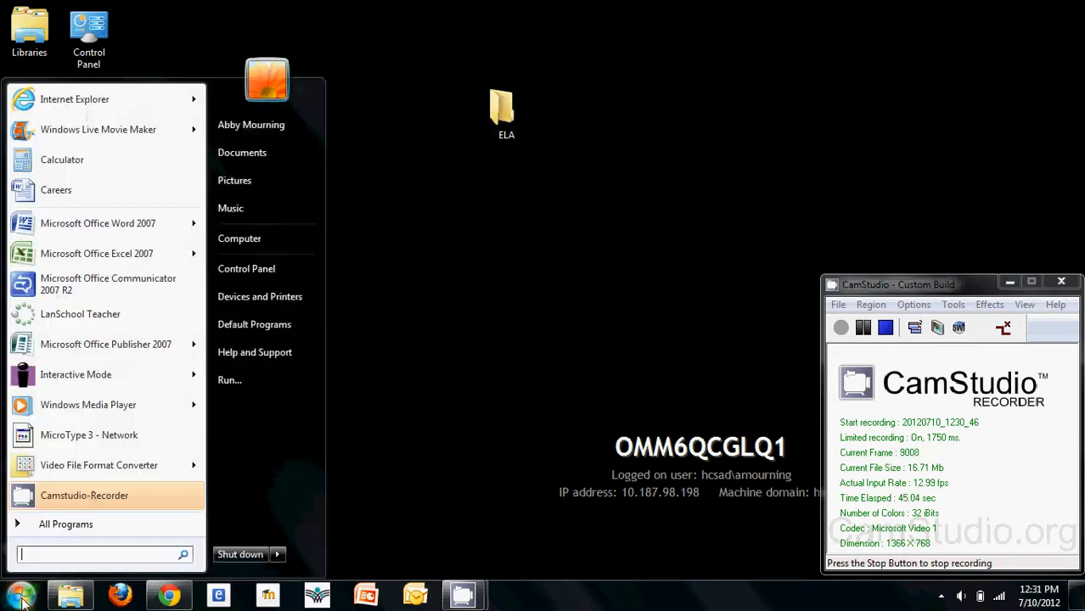
pyautogui.click(127, 223)
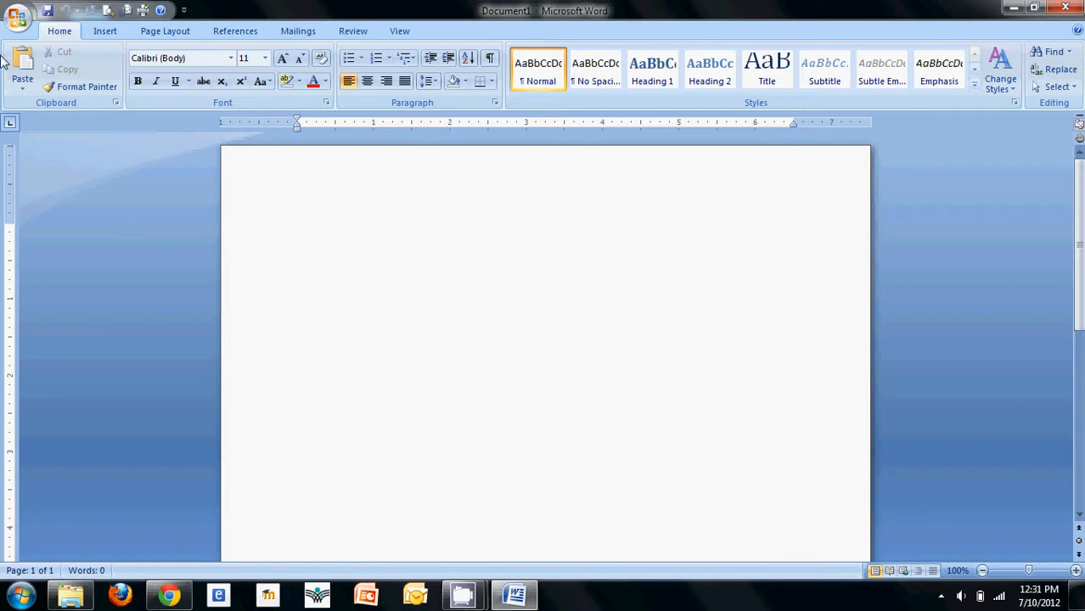
# - Type the author's name, the date July 10, 2012, and 'Essay 1' on separate lines
pyautogui.click(9, 30)
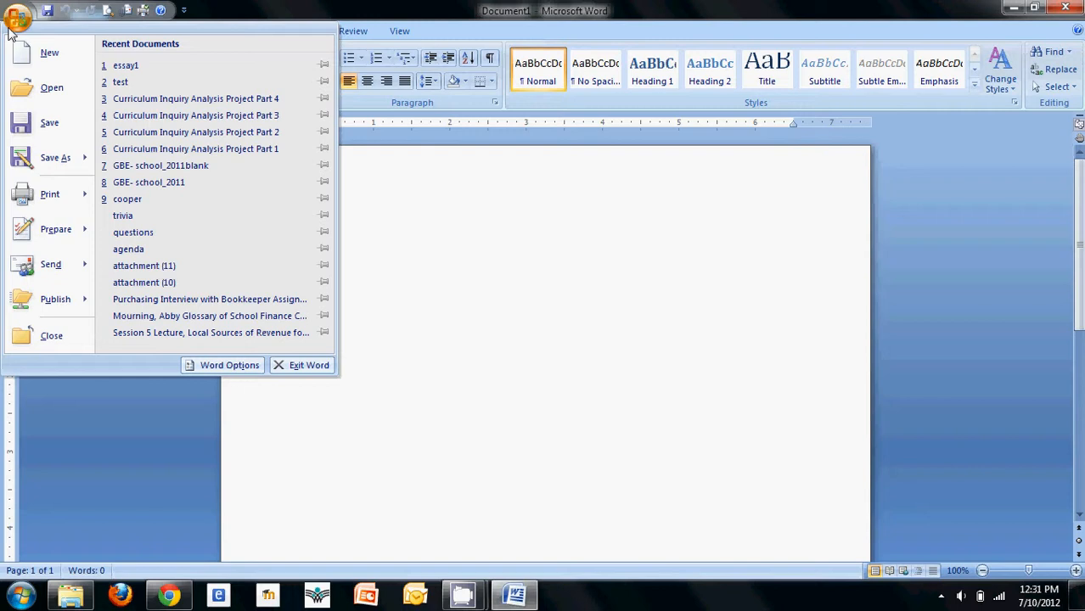
pyautogui.click(319, 7)
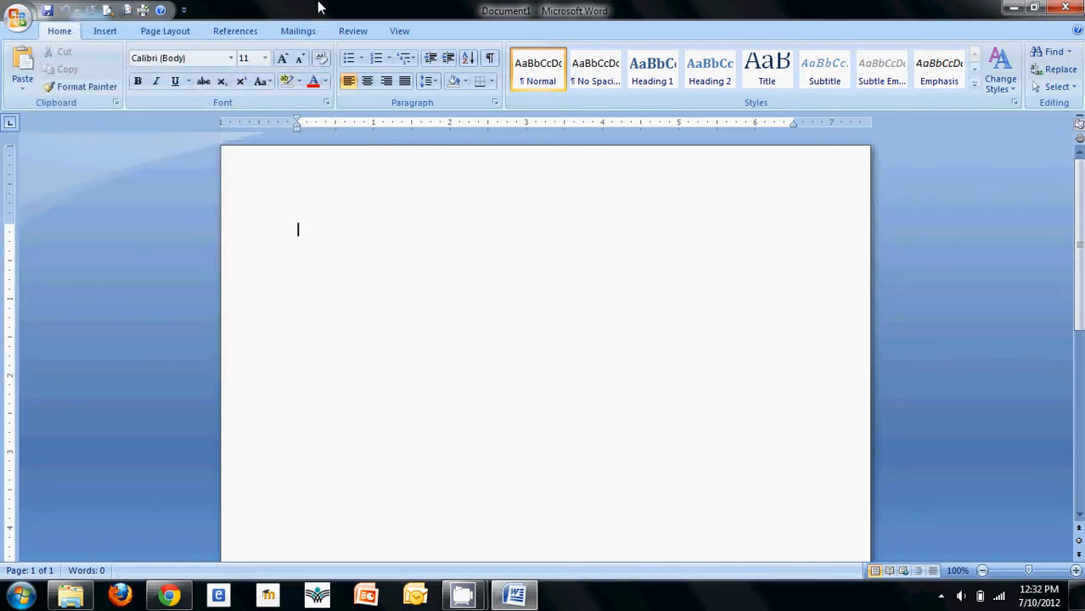
pyautogui.write('Abby Mourning')
pyautogui.press('Return')
pyautogui.write('July')
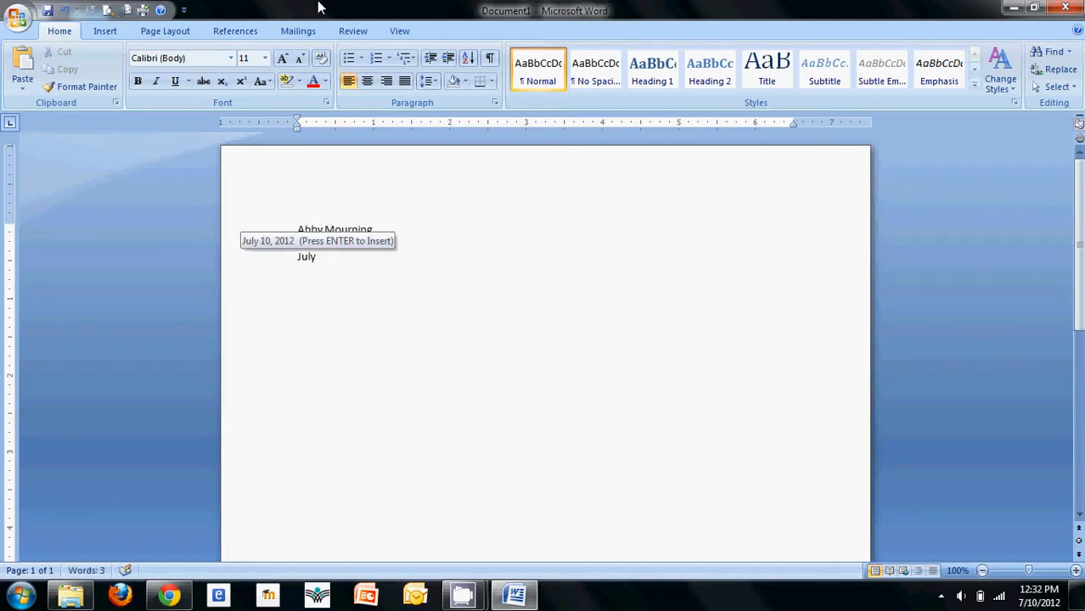
pyautogui.press('Return')
pyautogui.press('Return')
pyautogui.write('Esa')
pyautogui.press('BackSpace')
pyautogui.write('ssay 1')
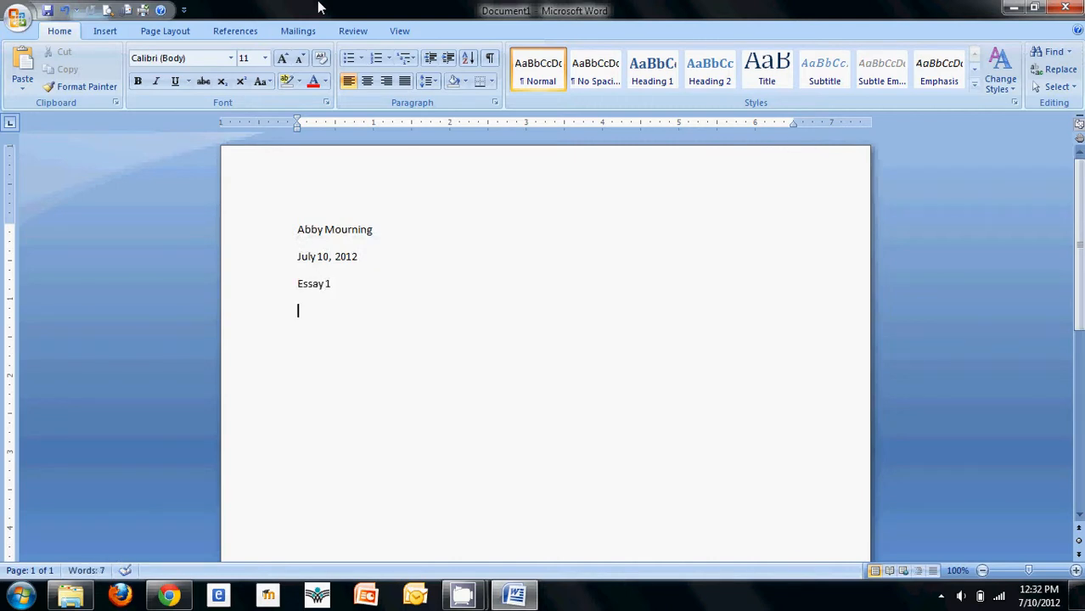
pyautogui.press('Return')
# - Add a centred 'Title' line, then a left-aligned, indented 'This is my first paragraph.'
pyautogui.hotkey('ctrl', 'e')
pyautogui.write('Title')
pyautogui.press('Return')
pyautogui.hotkey('ctrl', 'l')
pyautogui.press('Tab')
pyautogui.write('This is my')
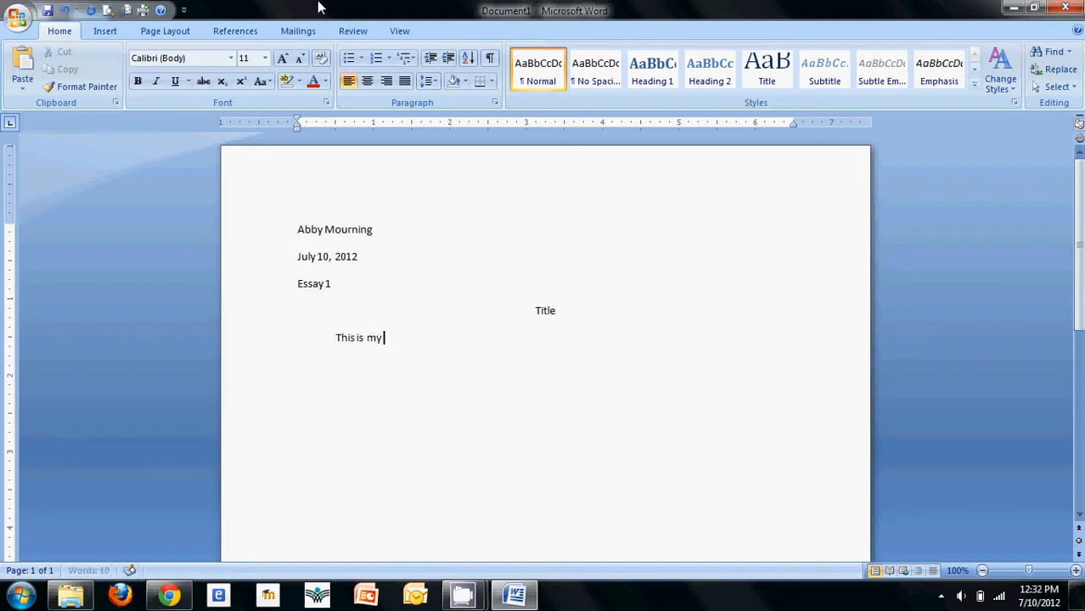
pyautogui.write(' first praag')
pyautogui.press('BackSpace')
pyautogui.press('BackSpace')
pyautogui.press('BackSpace')
pyautogui.press('BackSpace')
pyautogui.write('aragraph.')
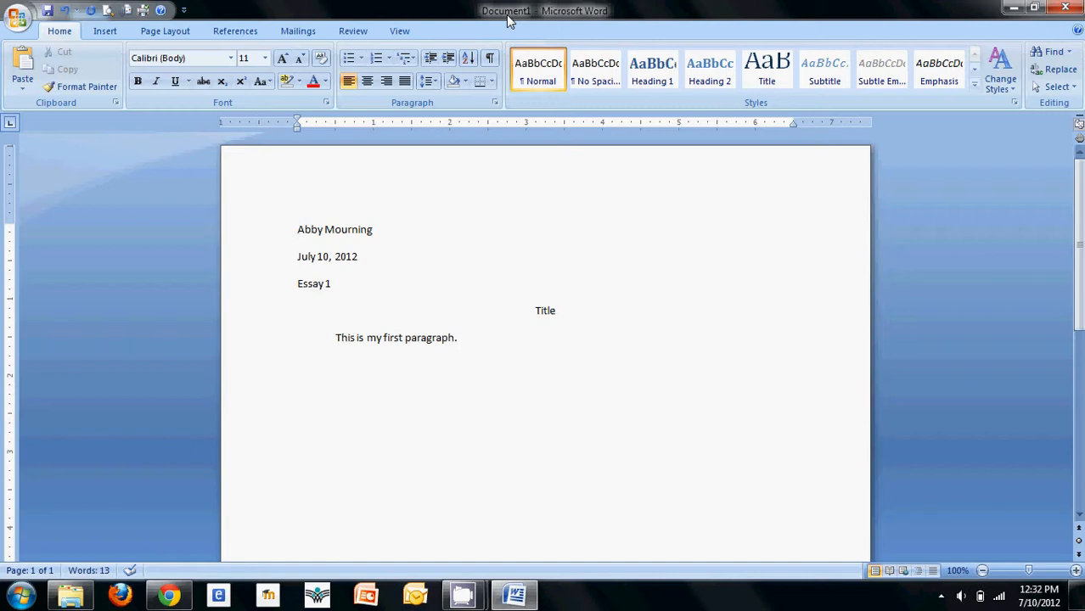
# - Bring up the Save As dialog with Ctrl+S after backing out of earlier Save and Save As attempts
pyautogui.click(48, 11)
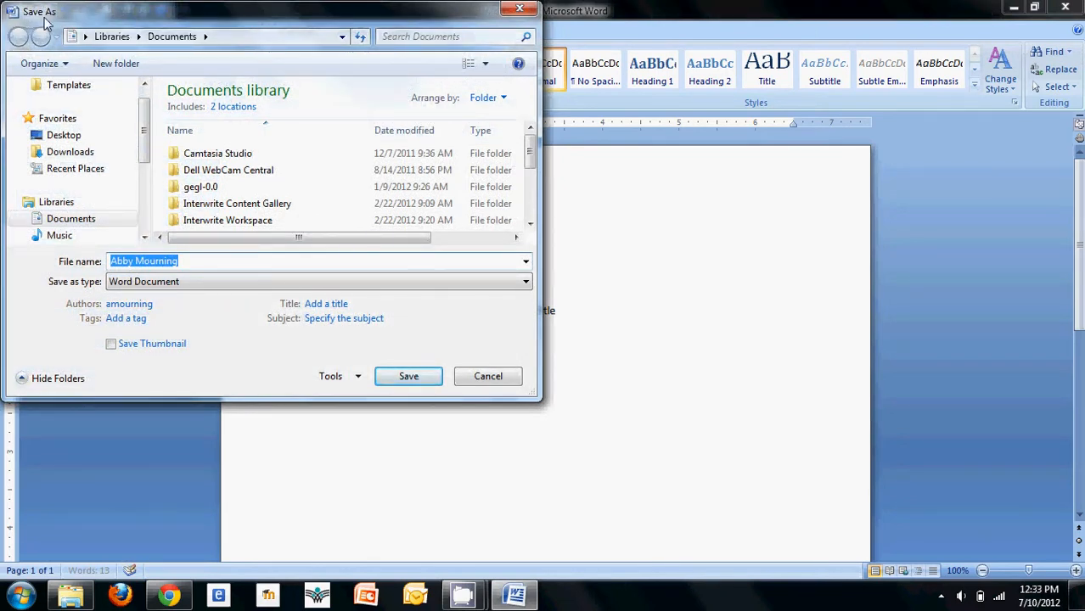
pyautogui.click(486, 376)
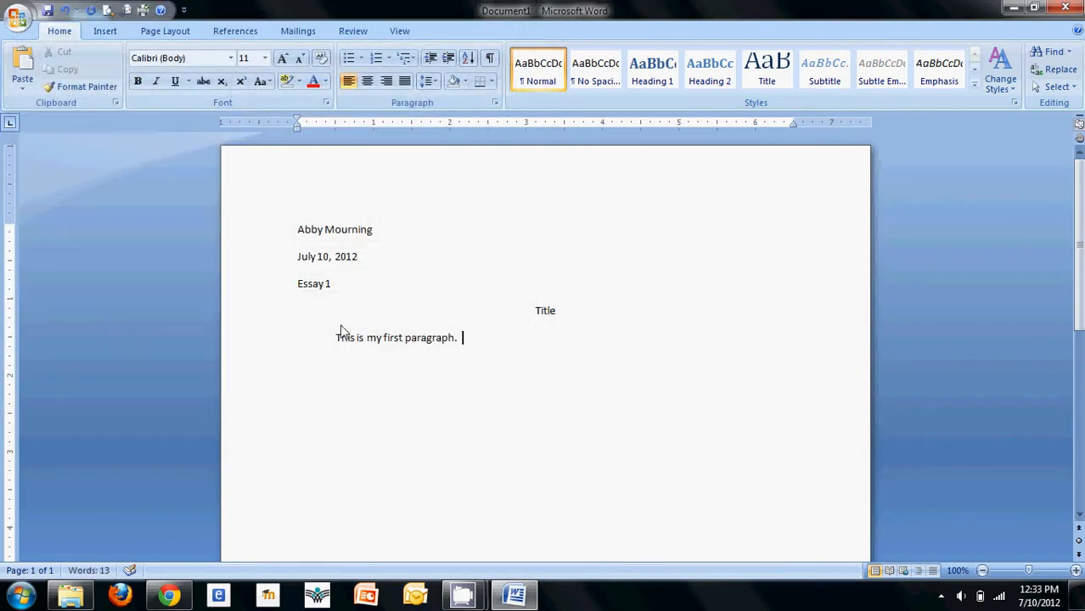
pyautogui.click(17, 17)
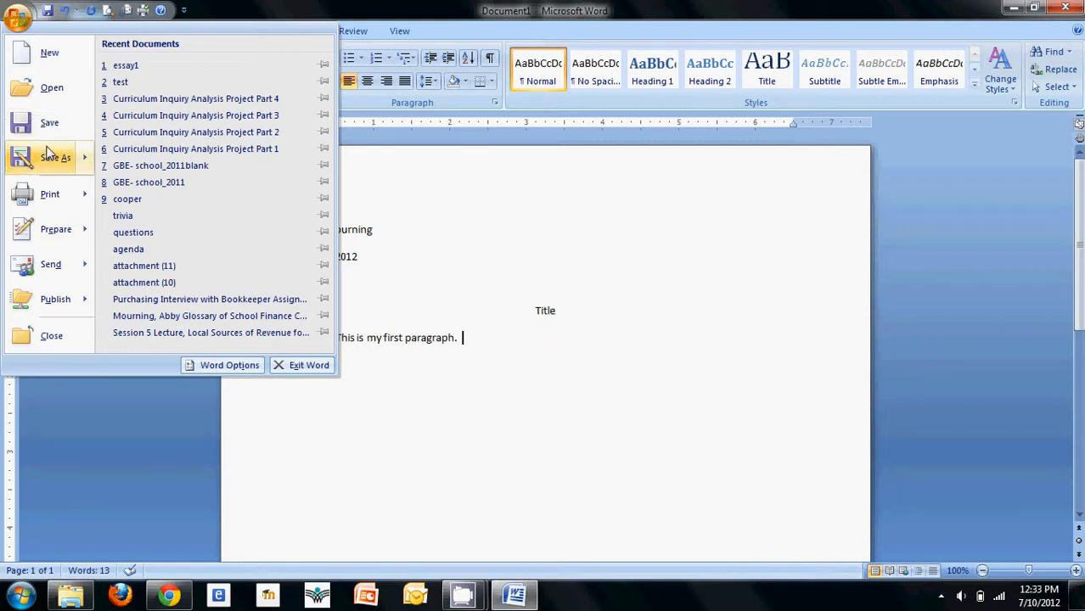
pyautogui.moveTo(49, 153)
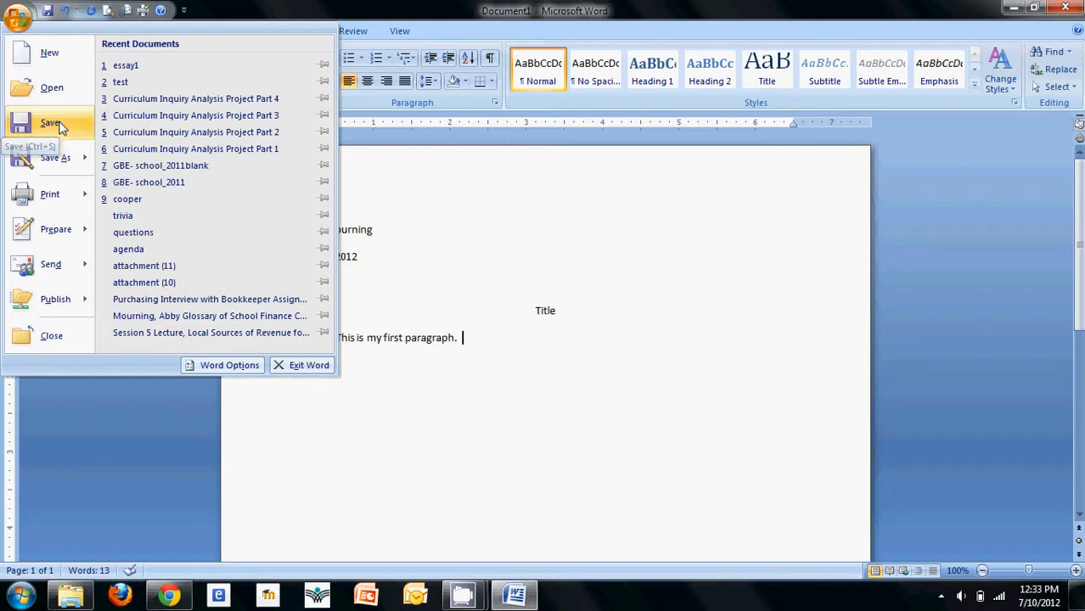
pyautogui.click(53, 124)
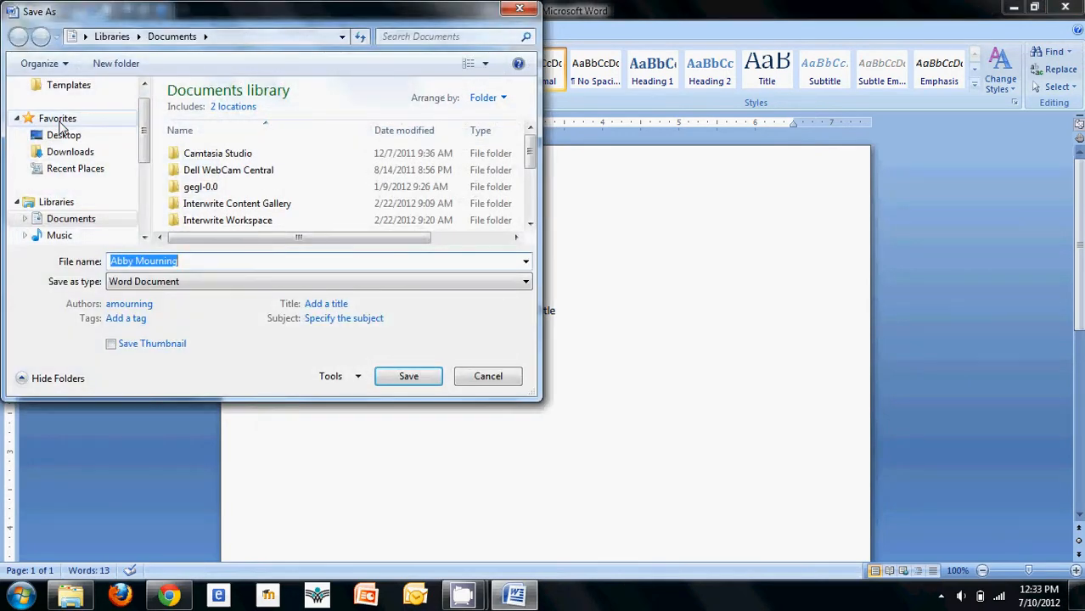
pyautogui.click(495, 378)
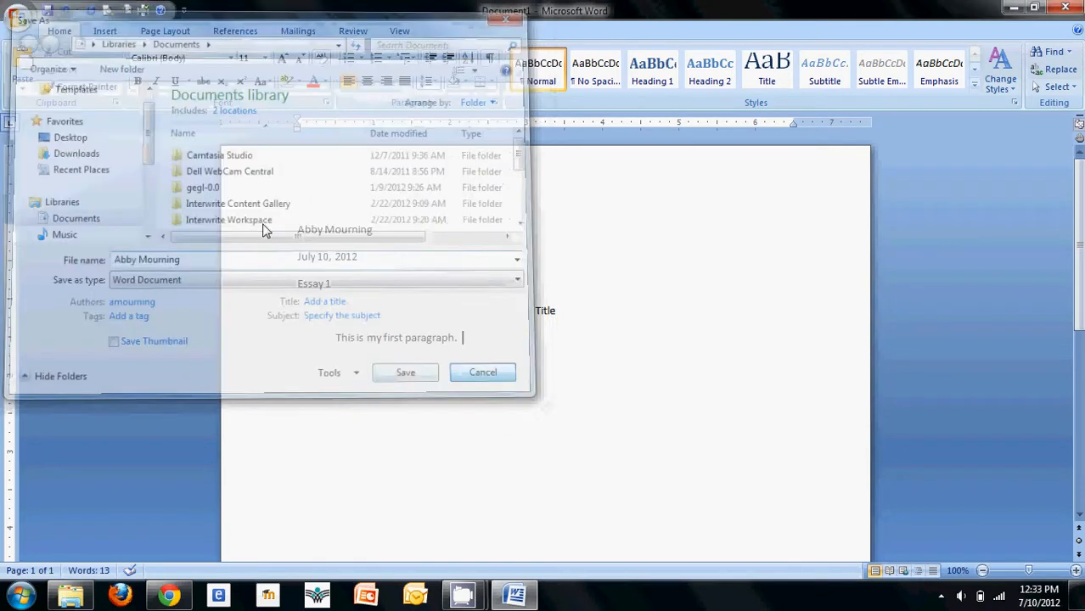
pyautogui.click(19, 17)
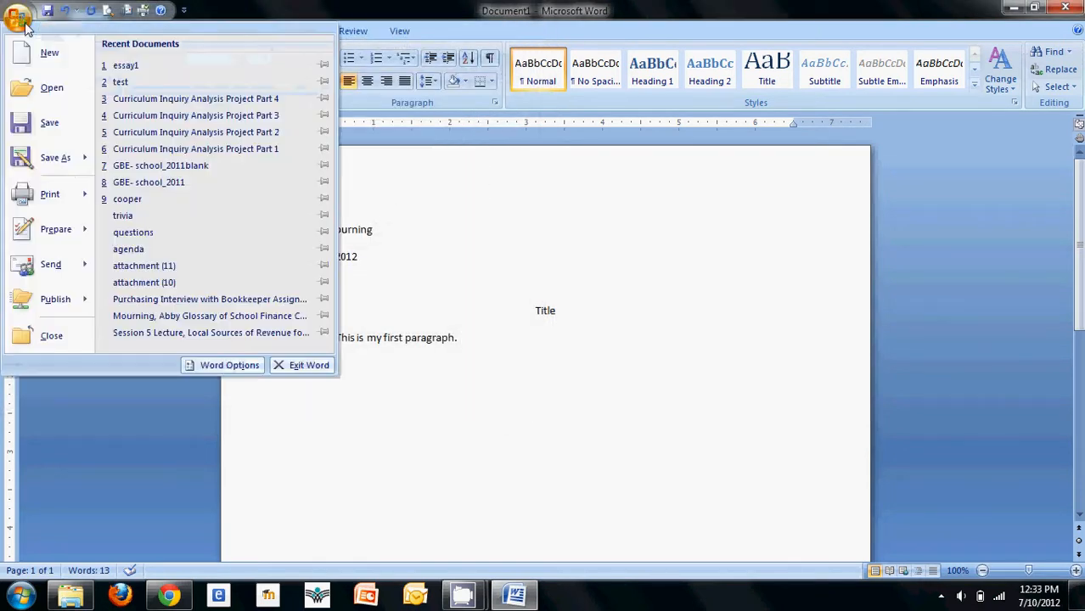
pyautogui.click(53, 159)
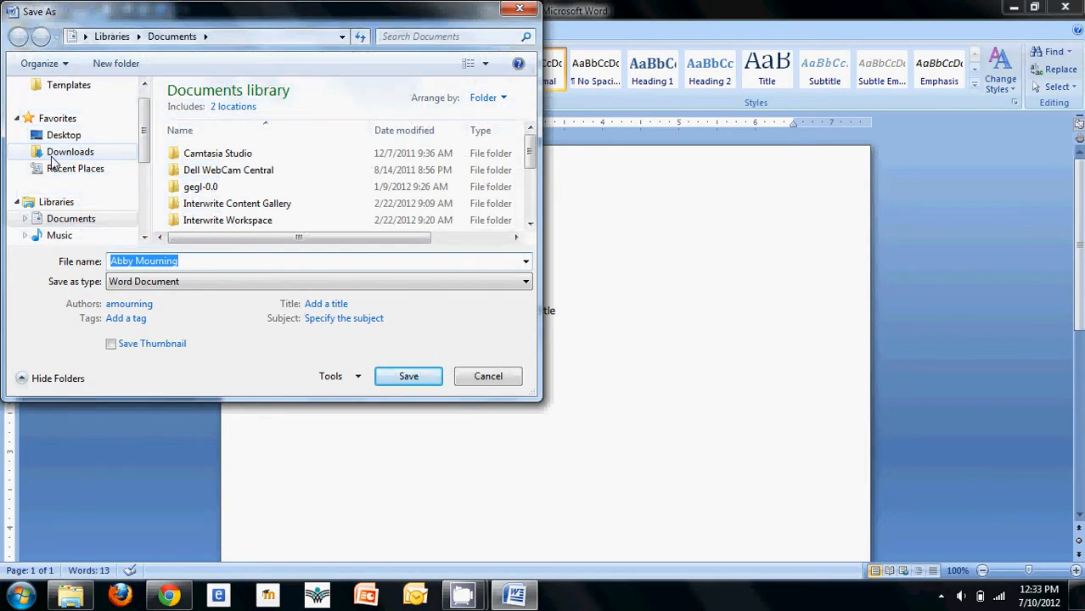
pyautogui.click(479, 377)
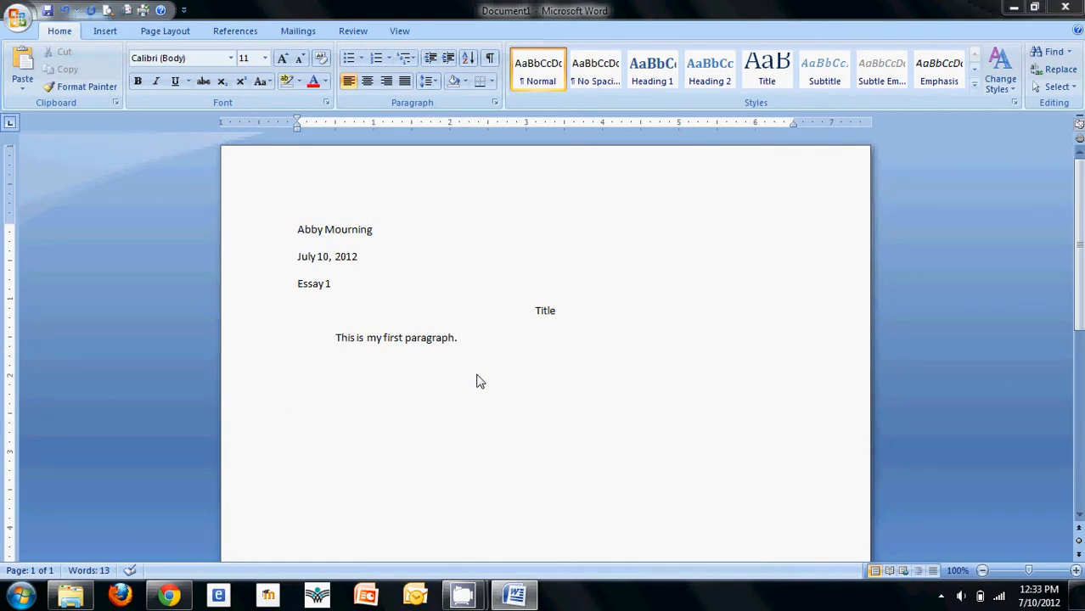
pyautogui.hotkey('ctrl', 's')
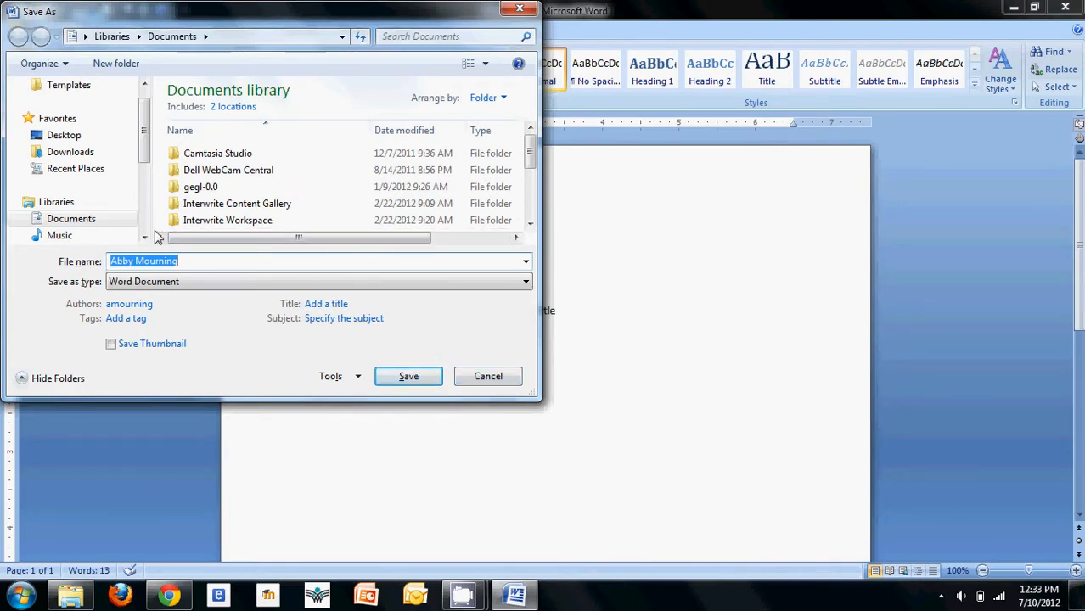
# - Go to Desktop > ELA and save the document with the file name 'essay'
pyautogui.click(67, 137)
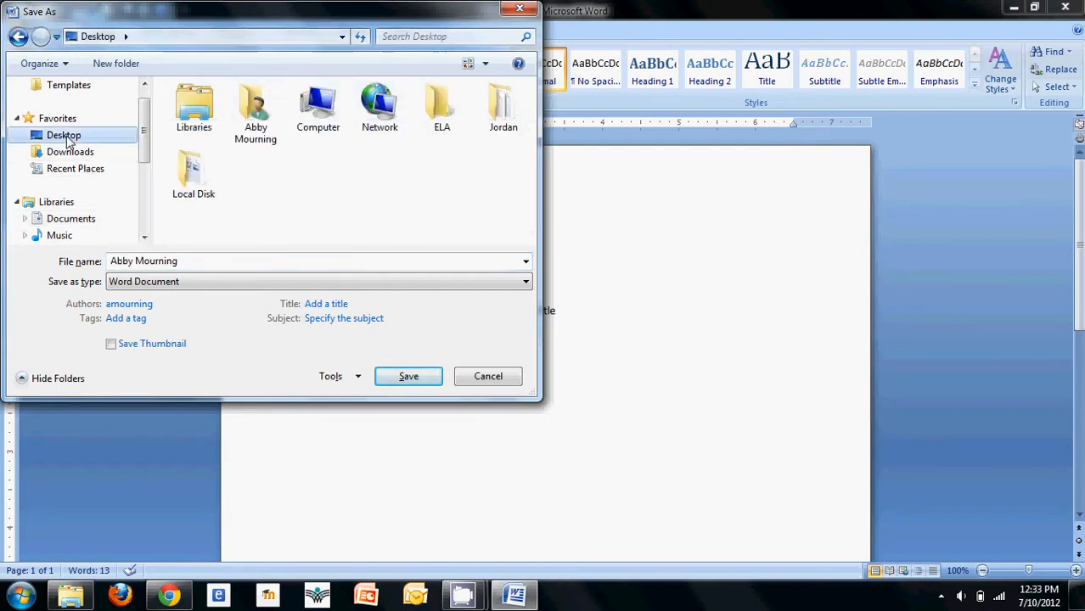
pyautogui.click(455, 127)
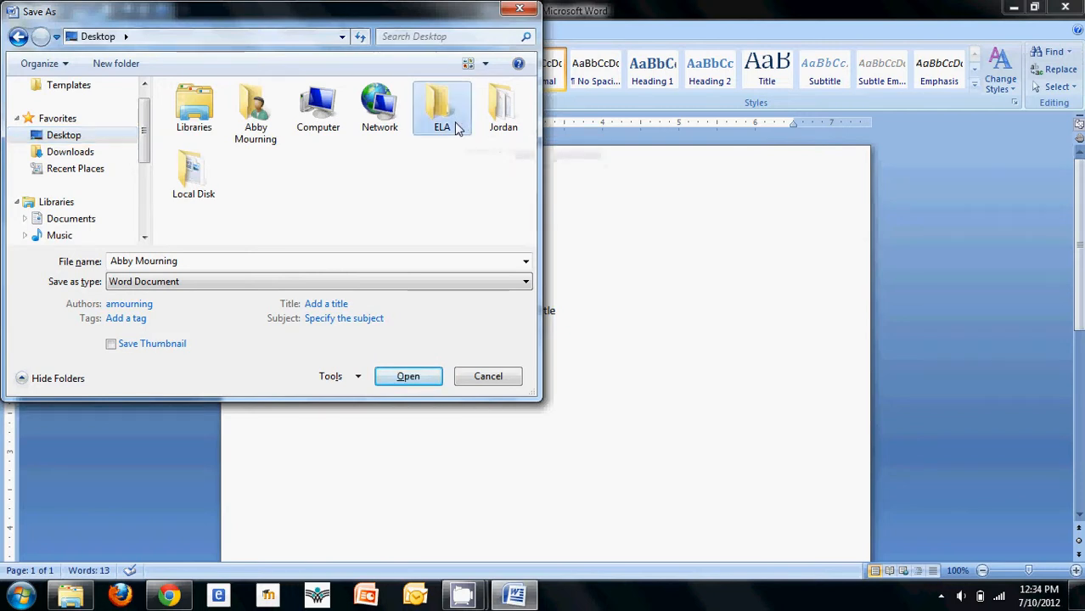
pyautogui.doubleClick(456, 127)
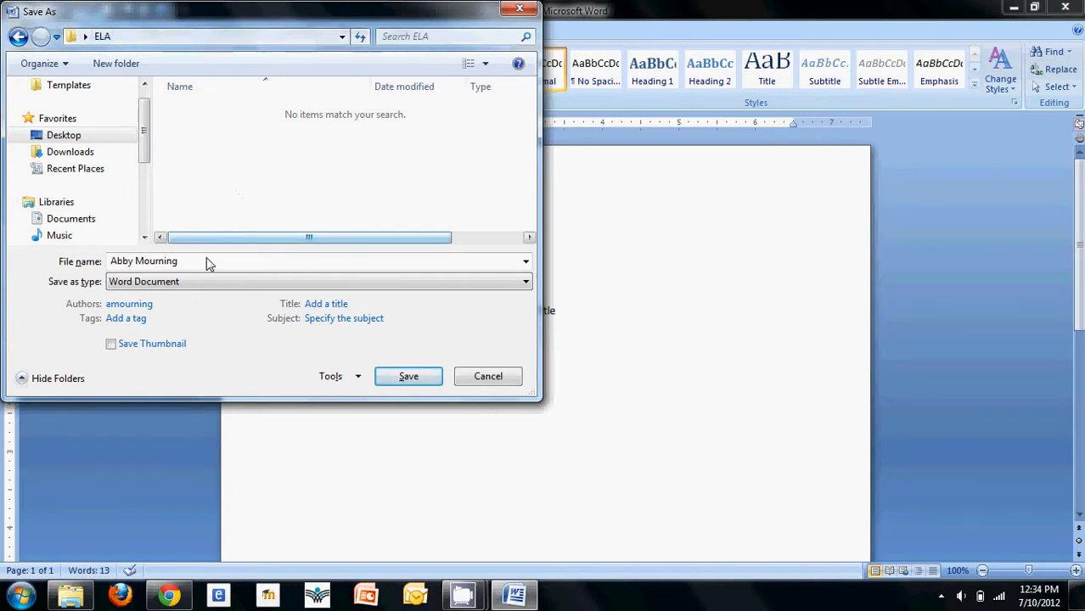
pyautogui.click(194, 262)
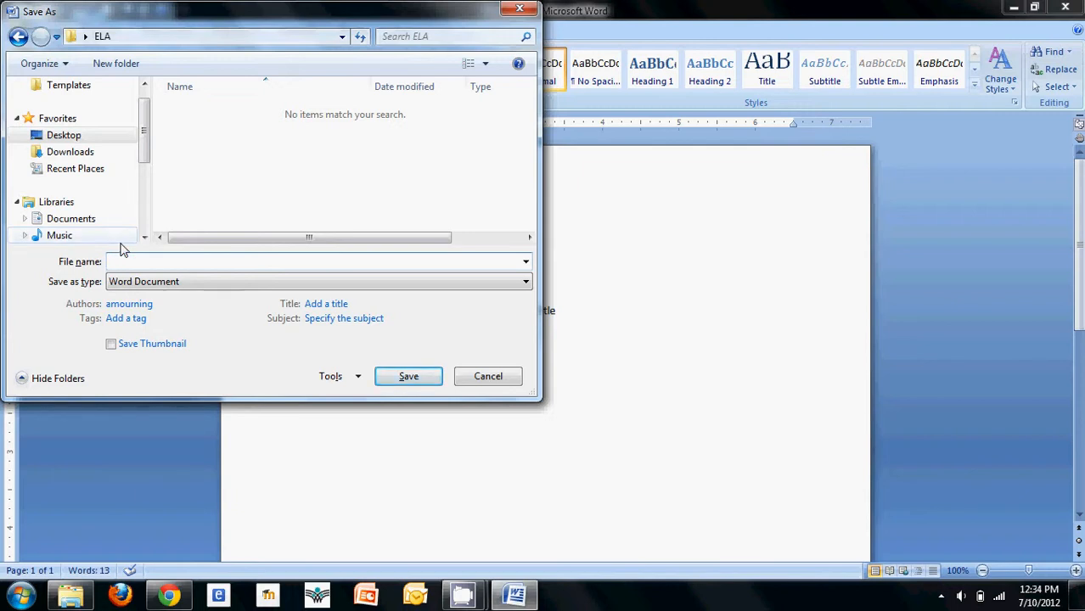
pyautogui.write('essay')
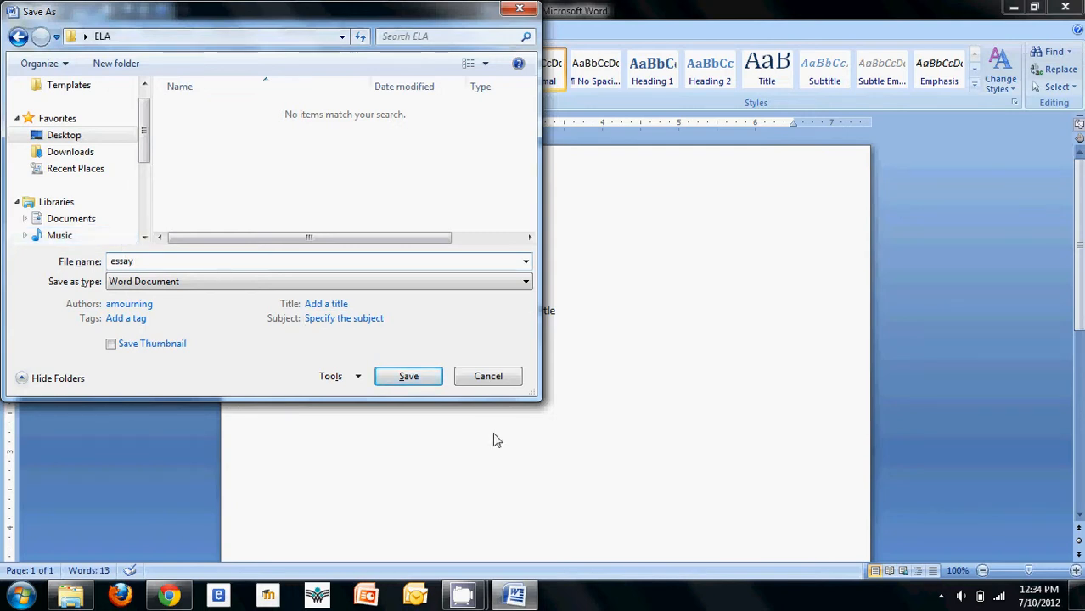
pyautogui.click(409, 383)
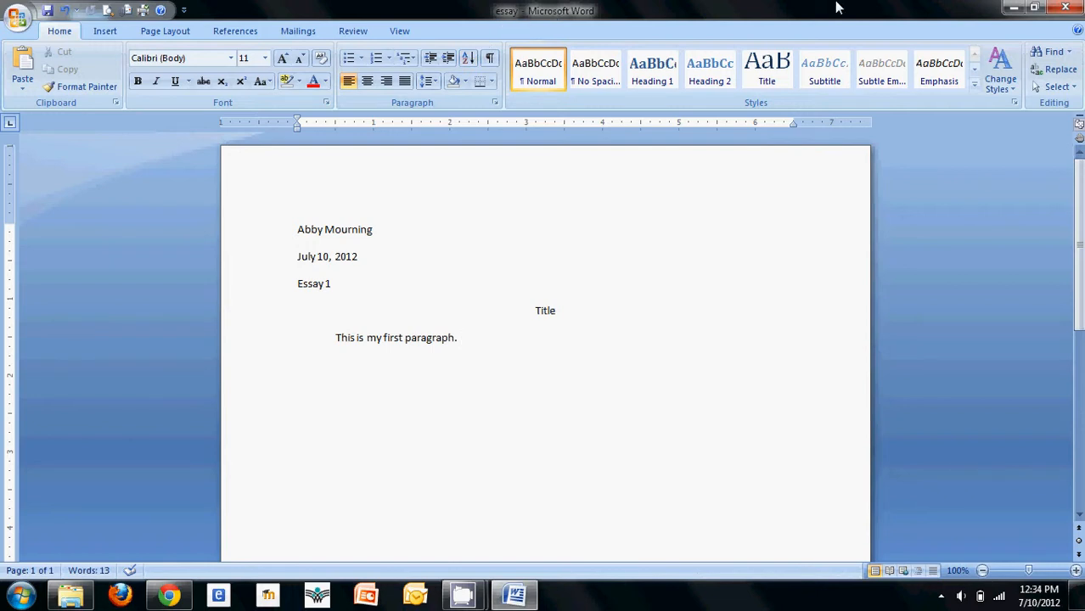
# - Close Word, then reopen 'essay' from the ELA folder on the desktop
pyautogui.click(1068, 8)
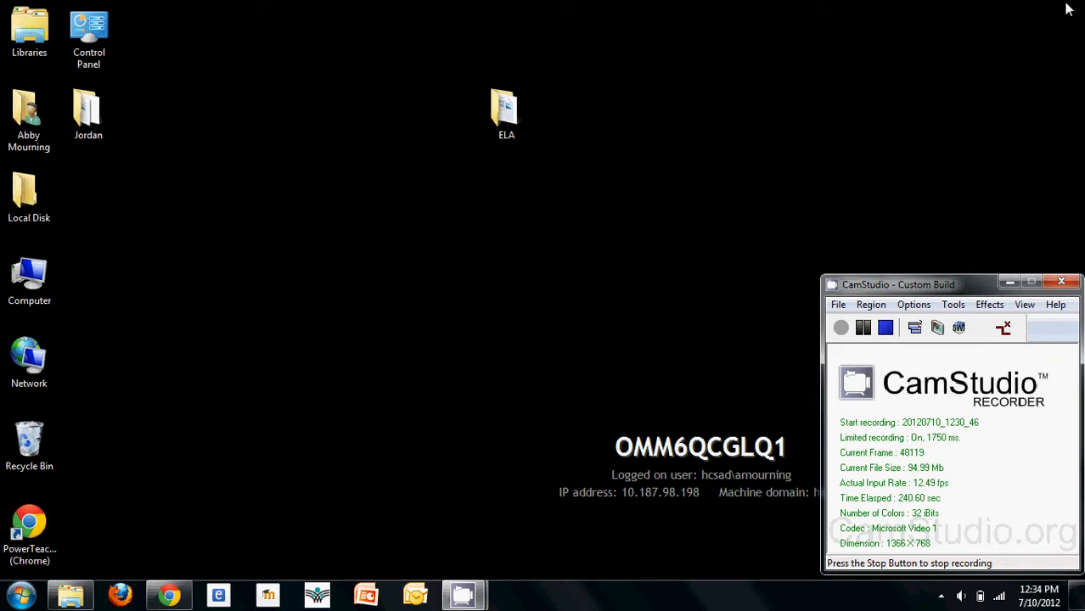
pyautogui.doubleClick(519, 121)
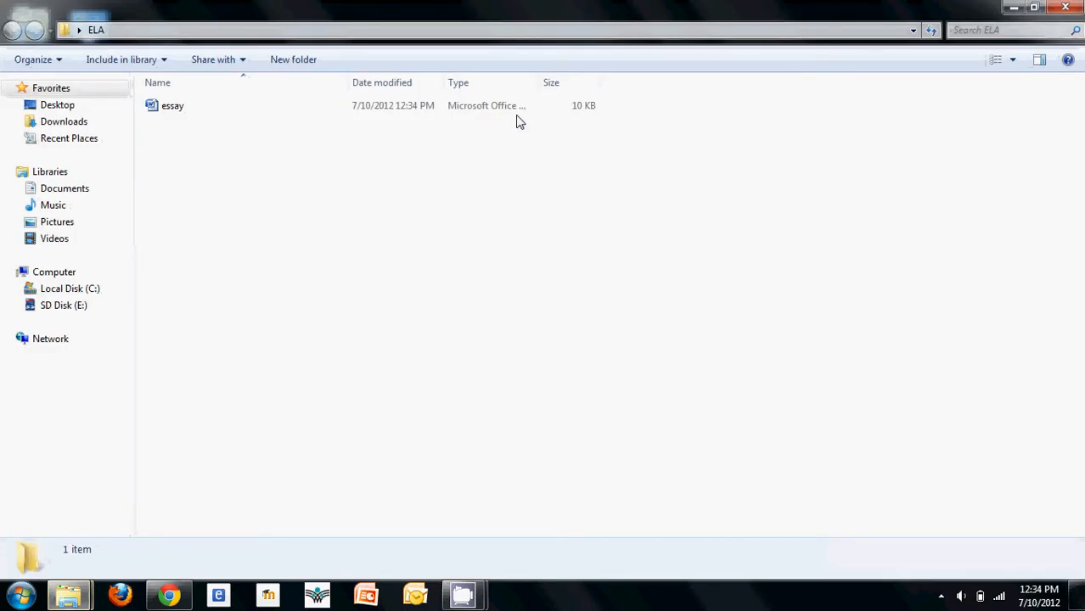
pyautogui.doubleClick(194, 106)
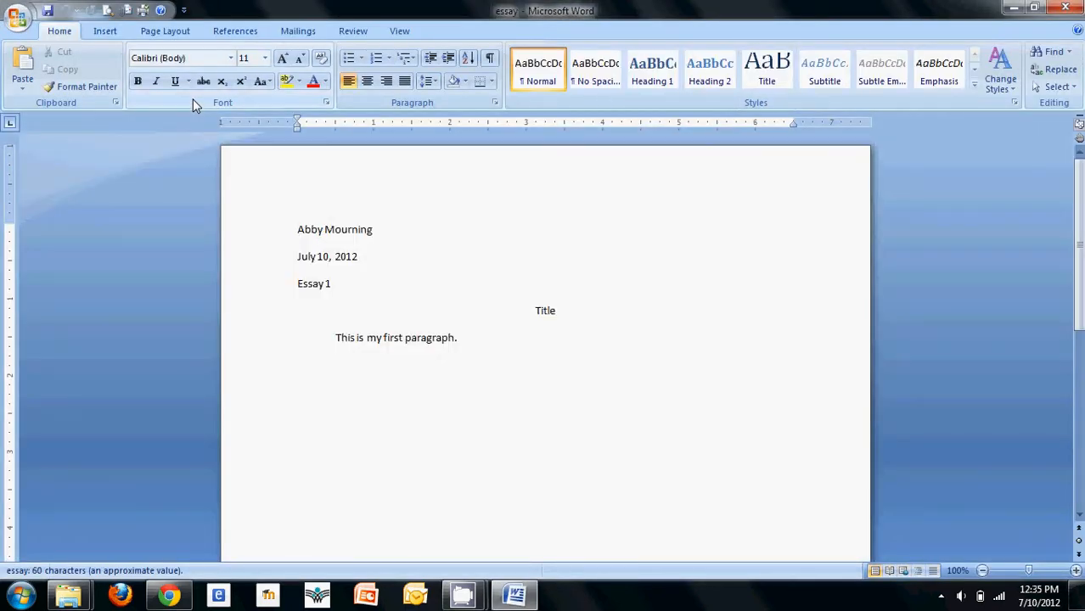
# - Add an indented second paragraph: 'This is my second paragraph.'
pyautogui.click(466, 348)
pyautogui.press('Return')
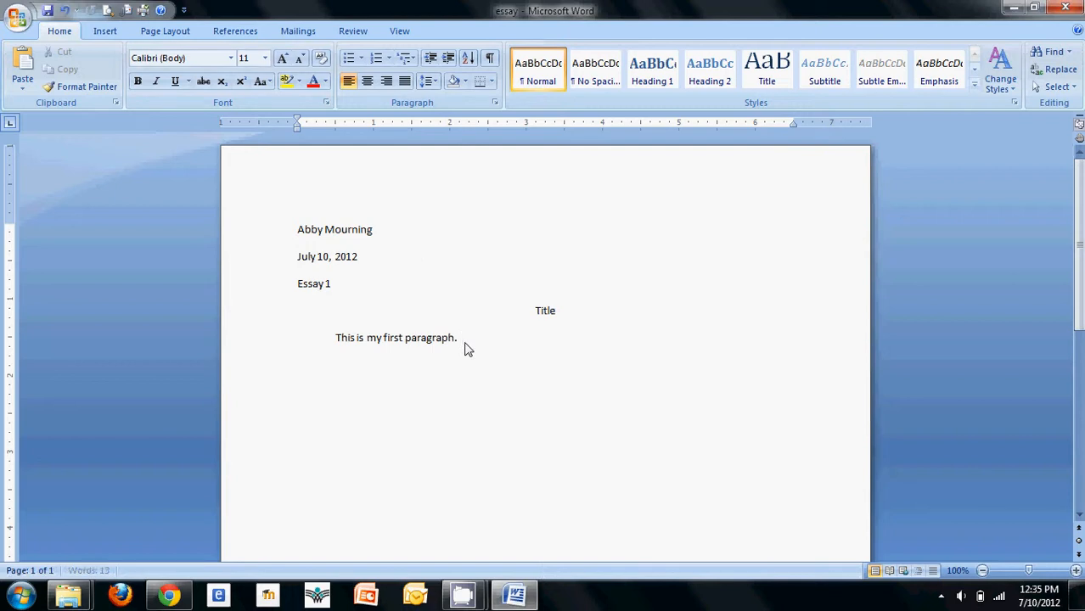
pyautogui.press('Tab')
pyautogui.write('This is my second paragraph.')
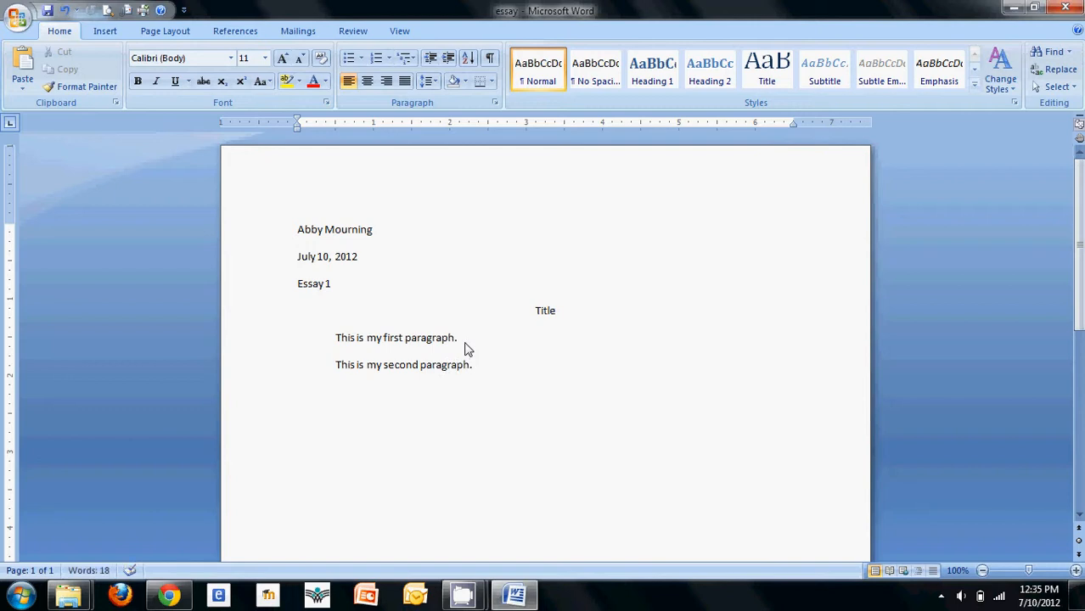
# - Below it, create a bulleted list: cat, dog, tree, flower
pyautogui.press('Return')
pyautogui.click(344, 62)
pyautogui.write('cat')
pyautogui.press('Return')
pyautogui.write('dog')
pyautogui.press('Return')
pyautogui.write('tree')
pyautogui.press('Return')
pyautogui.write('flower')
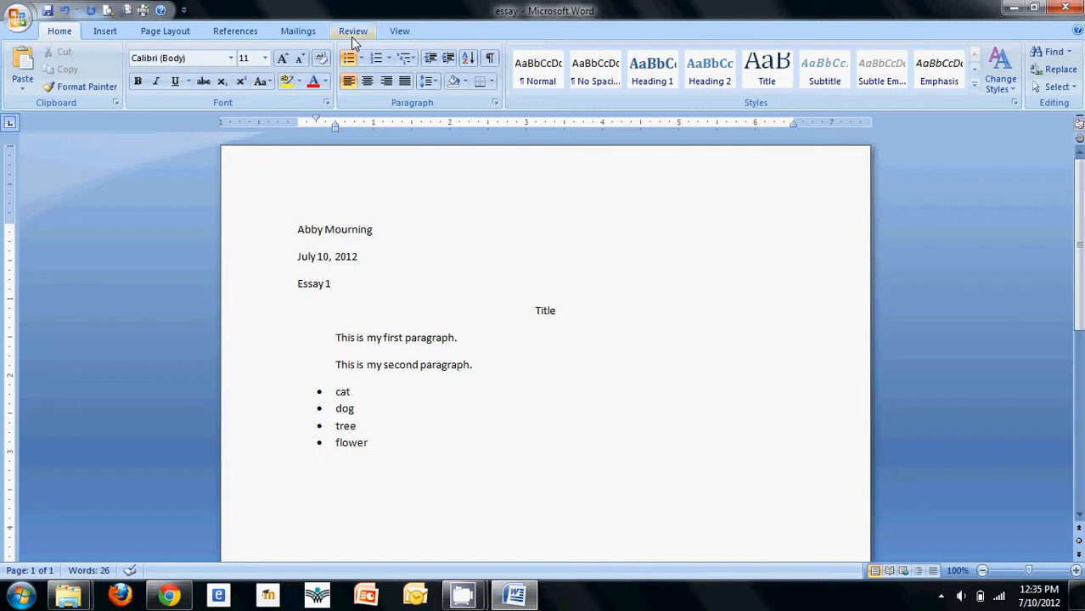
# - Save the essay under its current name with Office button > Save, after cancelling Save As
pyautogui.click(17, 17)
pyautogui.moveTo(66, 173)
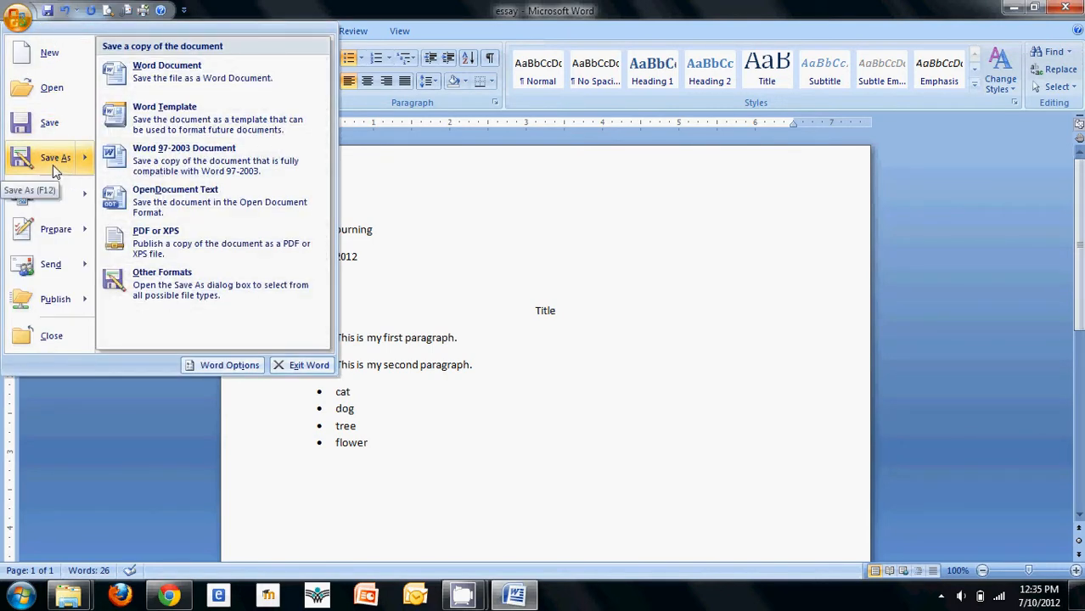
pyautogui.press('Escape')
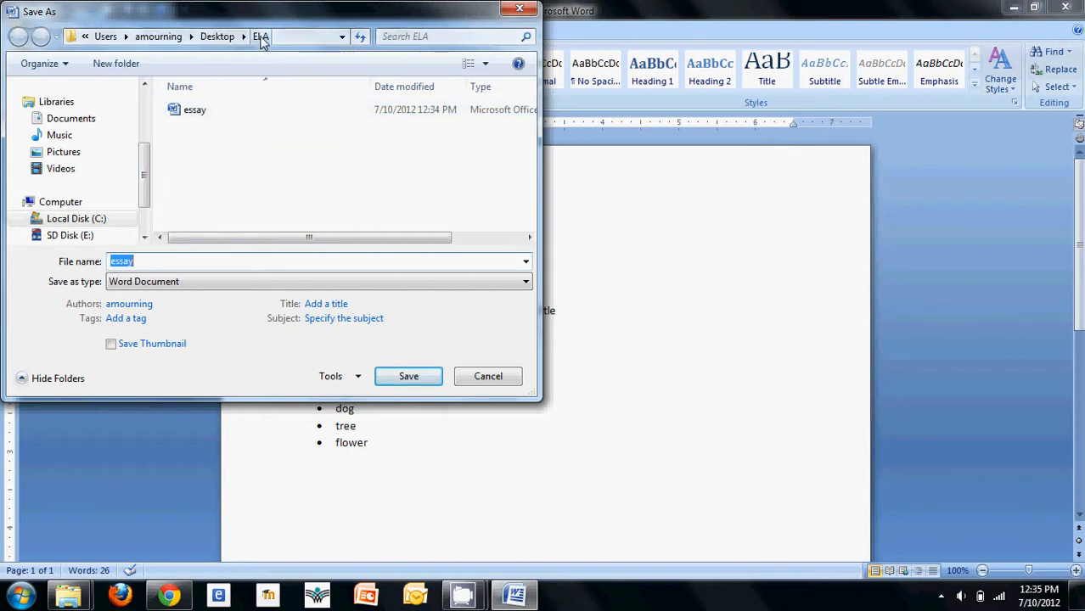
pyautogui.click(490, 376)
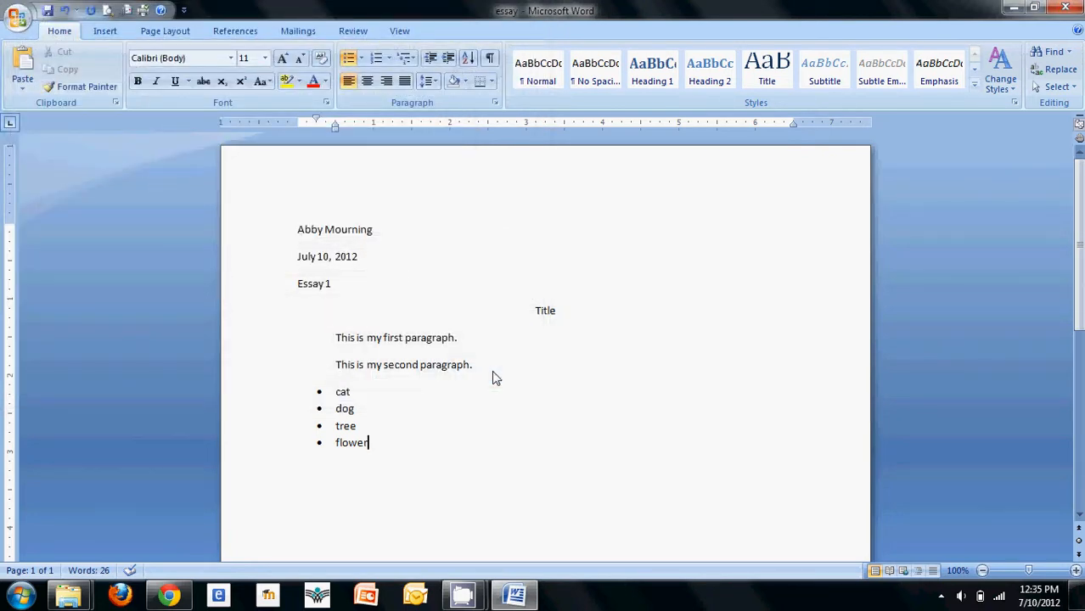
pyautogui.click(21, 19)
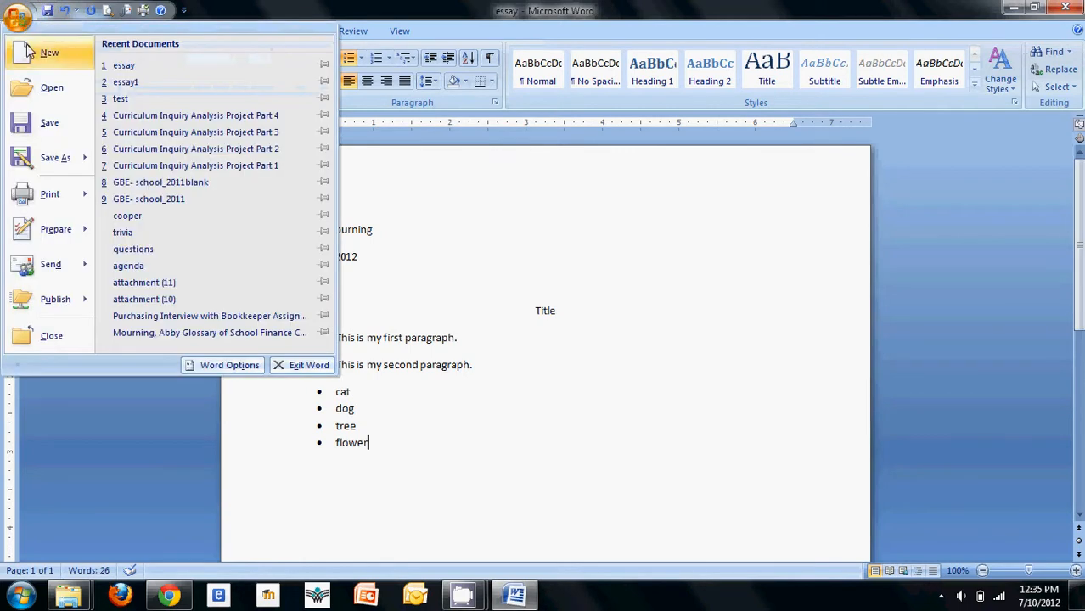
pyautogui.click(66, 121)
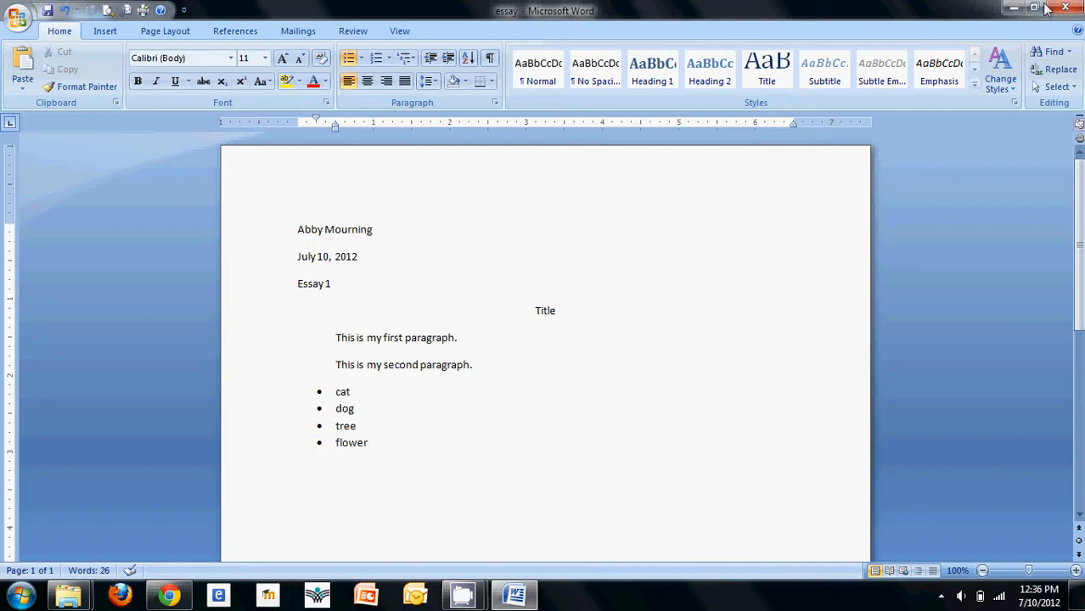
# - Change the last bullet to 'flowers', then close Word and save the changes
pyautogui.write('s')
pyautogui.click(1068, 9)
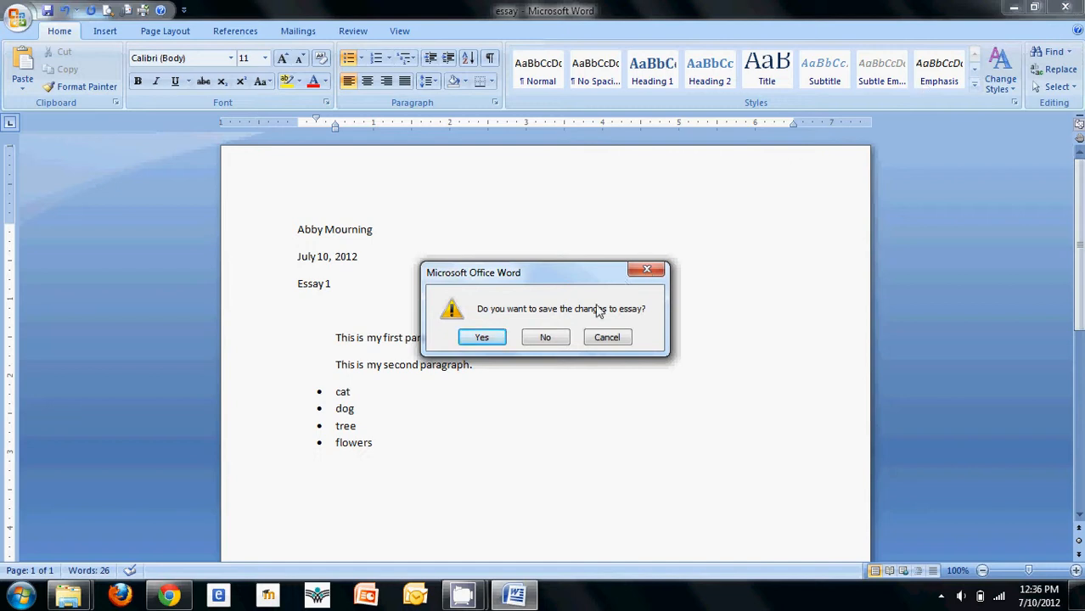
pyautogui.click(481, 337)
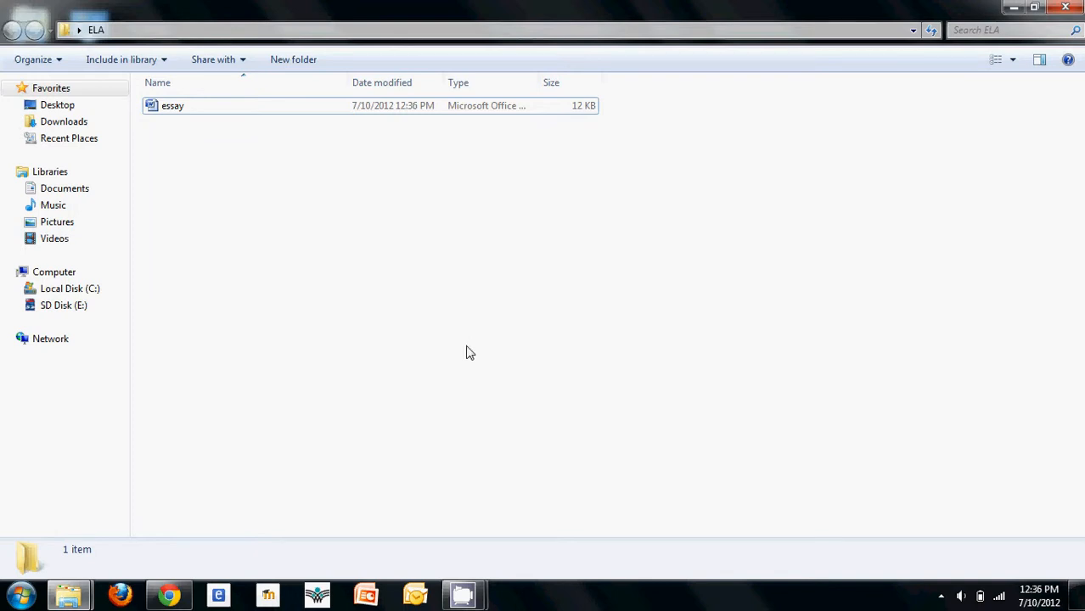
# - Select the essay file in the ELA folder window
pyautogui.click(178, 111)
# - Reopen the essay and insert a Plain Number 1 page number in the top-right header
pyautogui.doubleClick(177, 107)
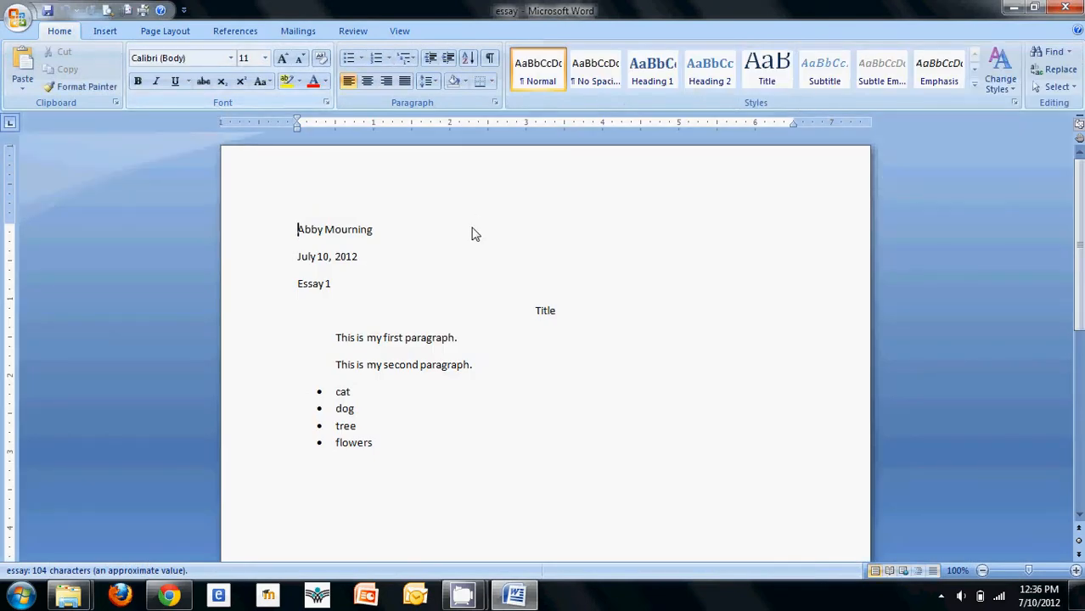
pyautogui.doubleClick(715, 198)
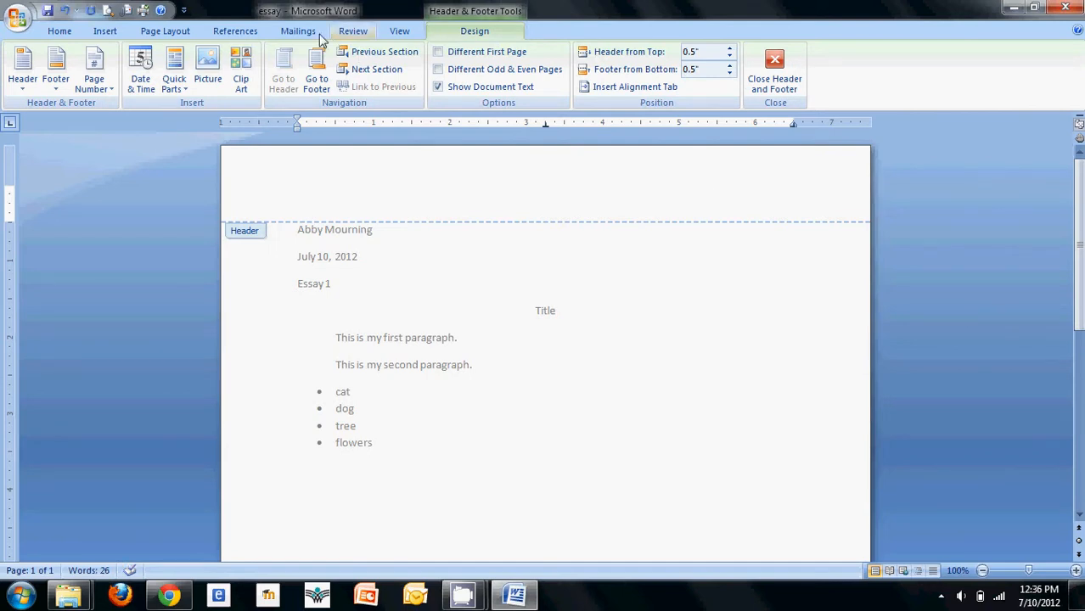
pyautogui.click(93, 88)
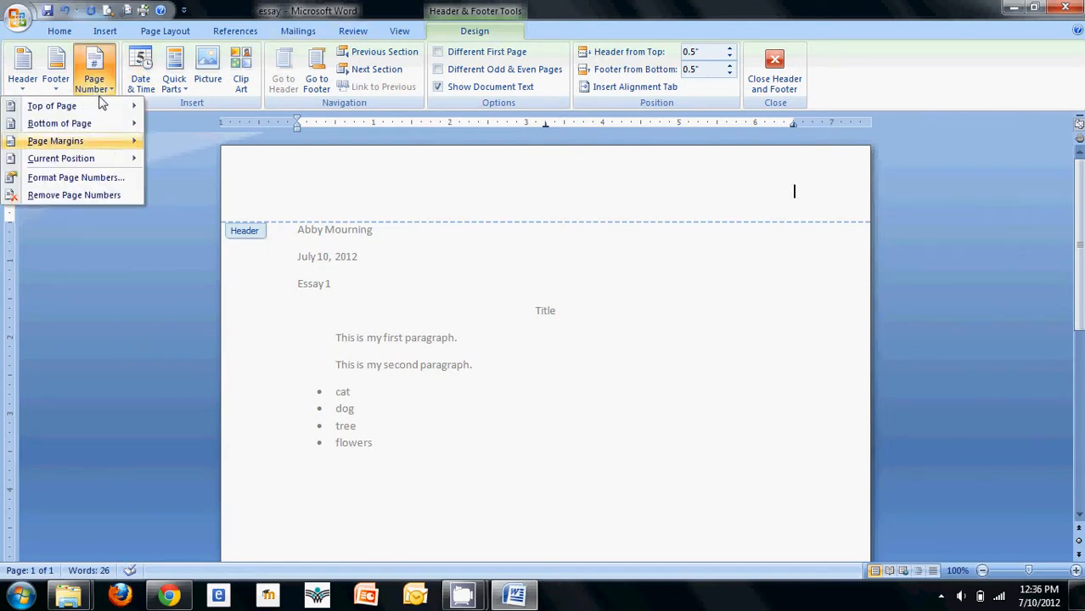
pyautogui.moveTo(102, 108)
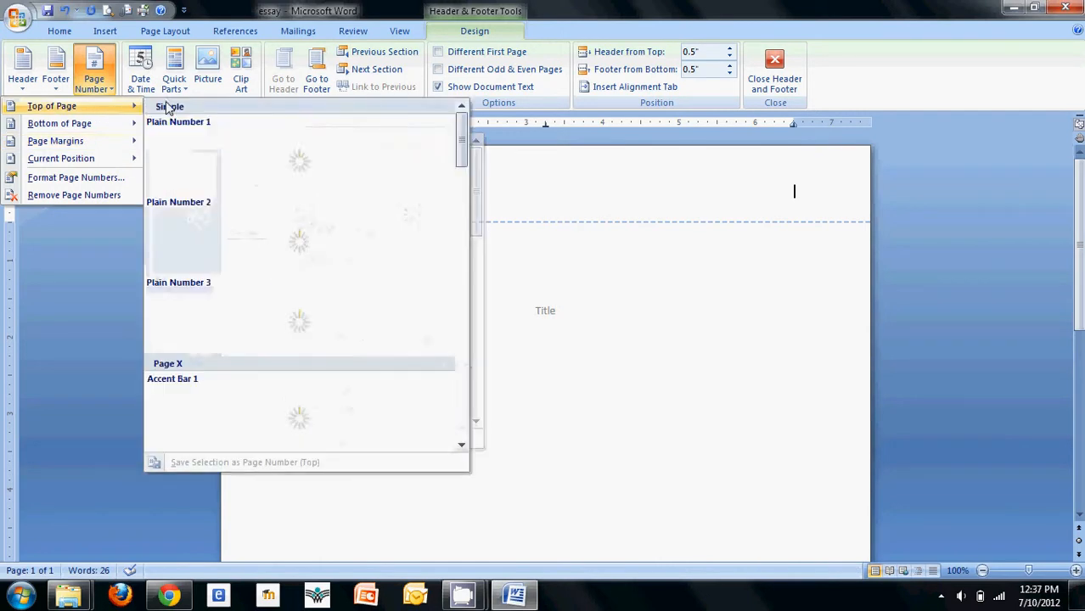
pyautogui.click(175, 160)
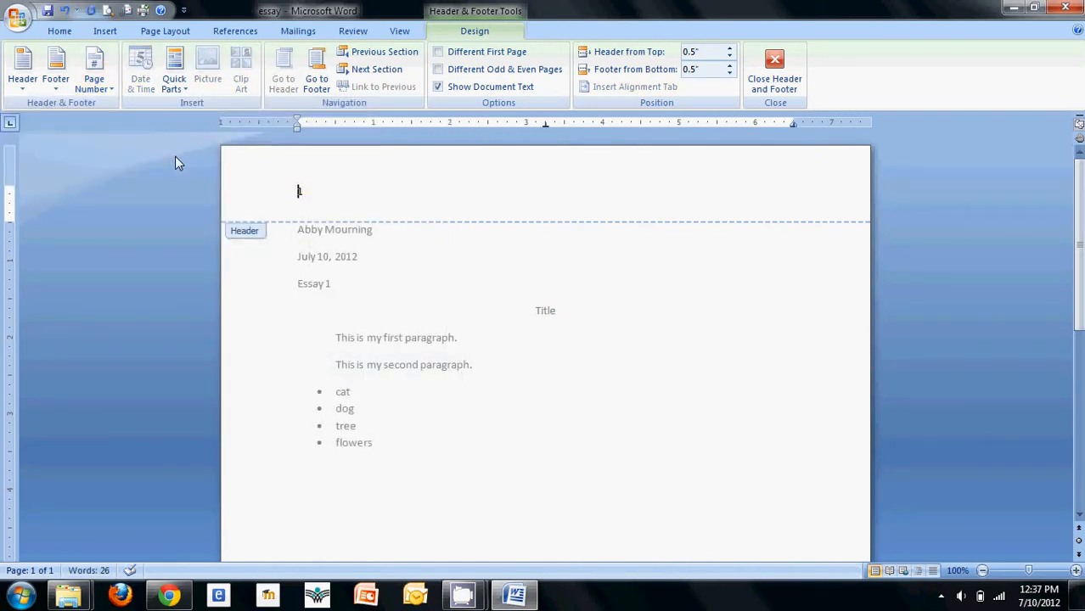
pyautogui.click(764, 70)
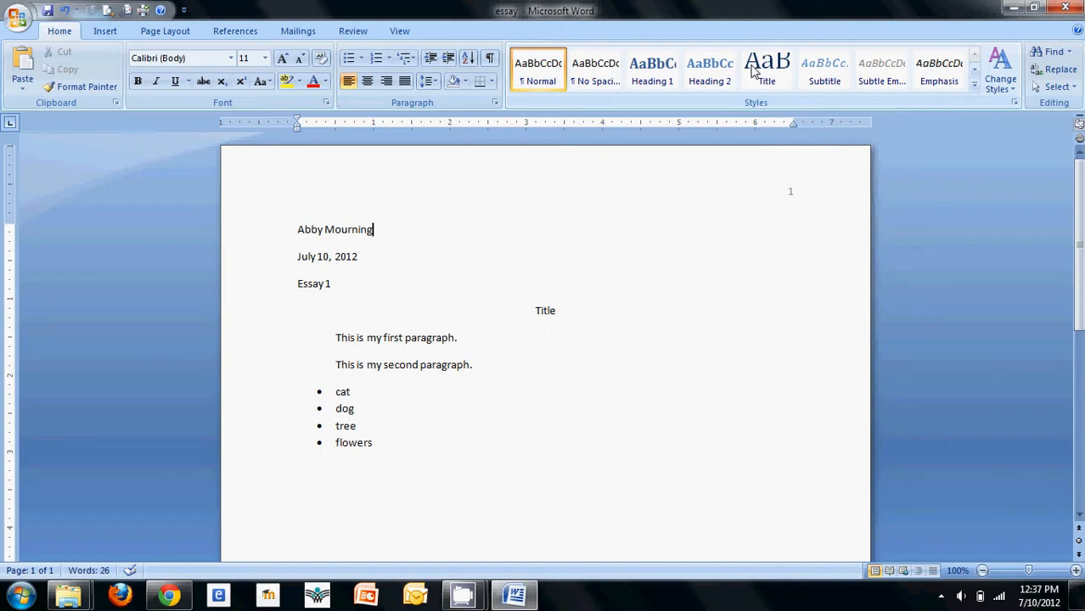
# - Save a copy of the essay under the name essay1 by appending 1 to the file name
pyautogui.click(17, 19)
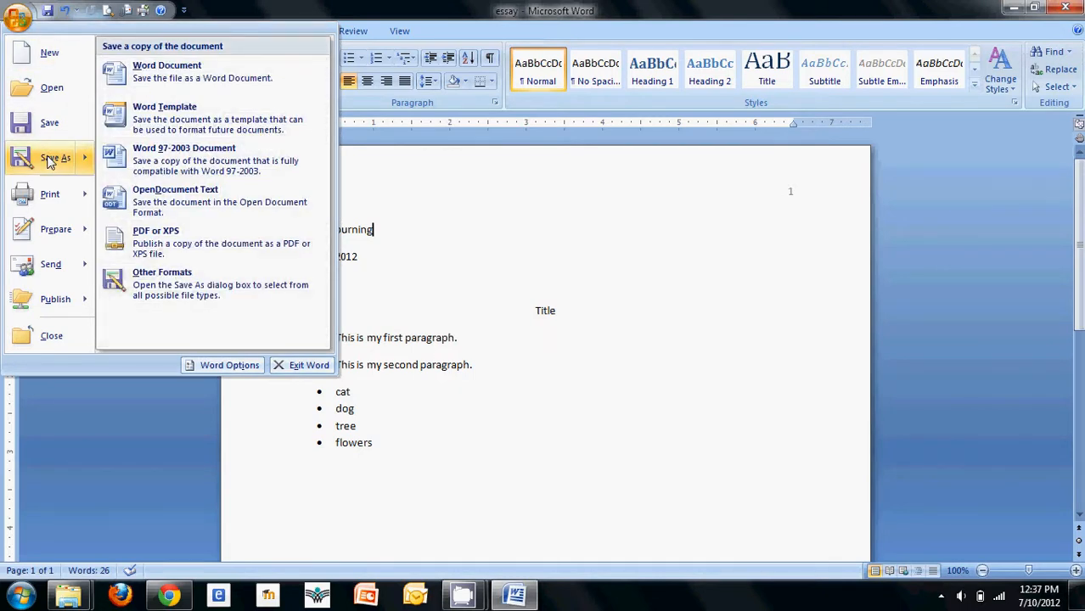
pyautogui.click(49, 159)
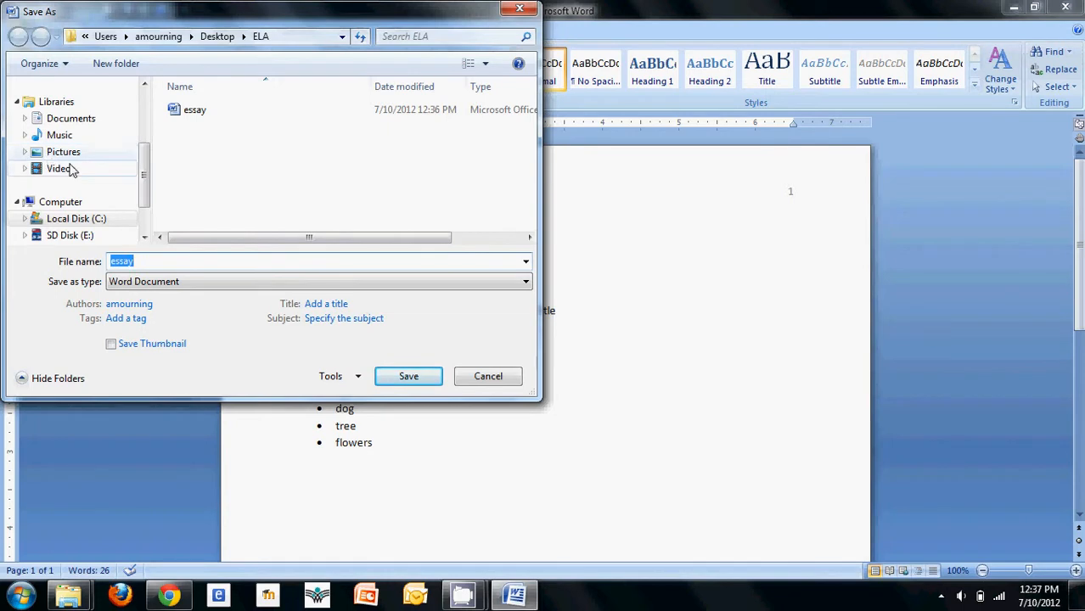
pyautogui.moveTo(145, 160)
pyautogui.mouseDown()
pyautogui.moveTo(142, 143)
pyautogui.moveTo(143, 202)
pyautogui.moveTo(139, 147)
pyautogui.mouseUp()
pyautogui.click(145, 264)
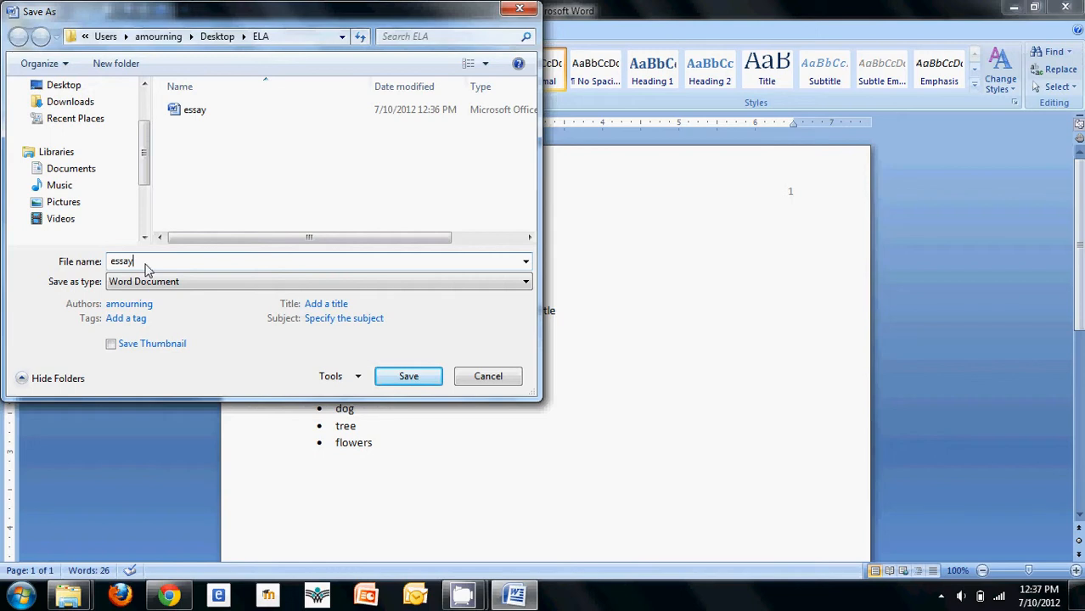
pyautogui.write('1')
pyautogui.click(435, 378)
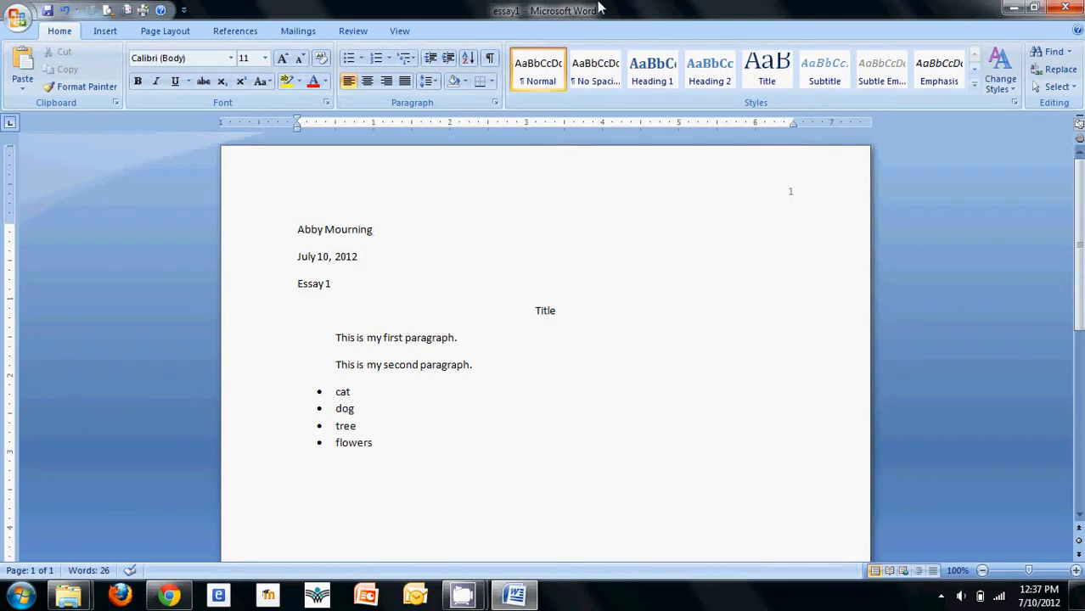
# - Close Word, delete the original essay file to the Recycle Bin, and open essay1
pyautogui.click(1066, 8)
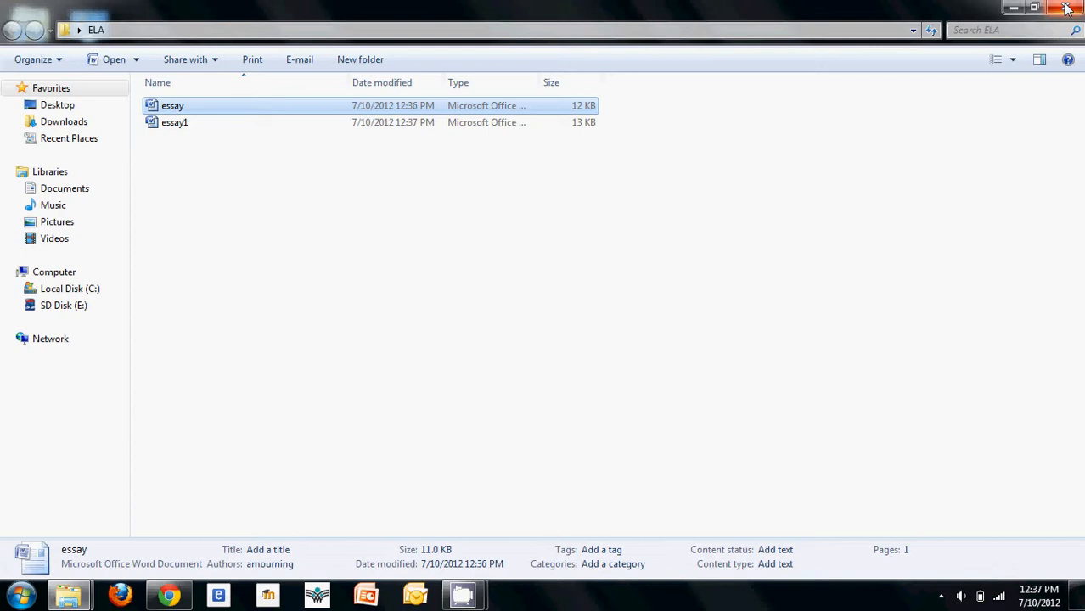
pyautogui.click(183, 127)
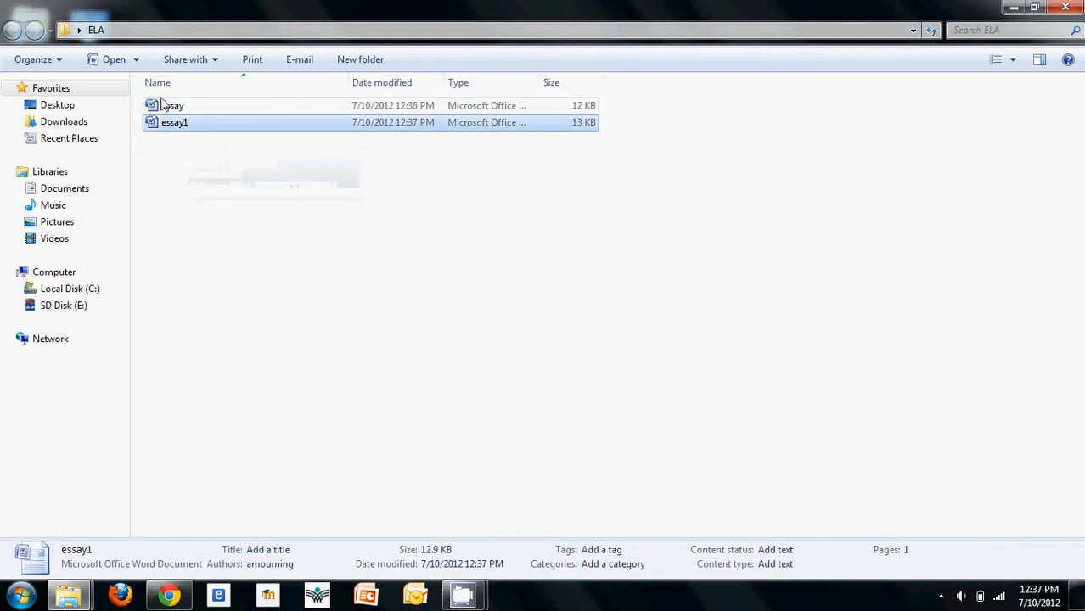
pyautogui.click(167, 107)
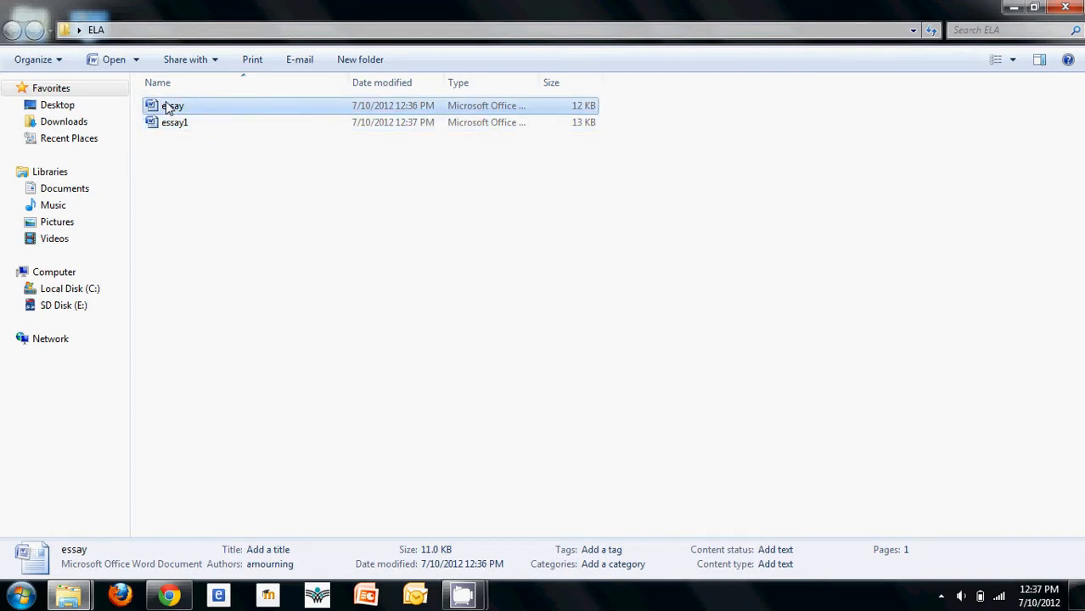
pyautogui.press('Delete')
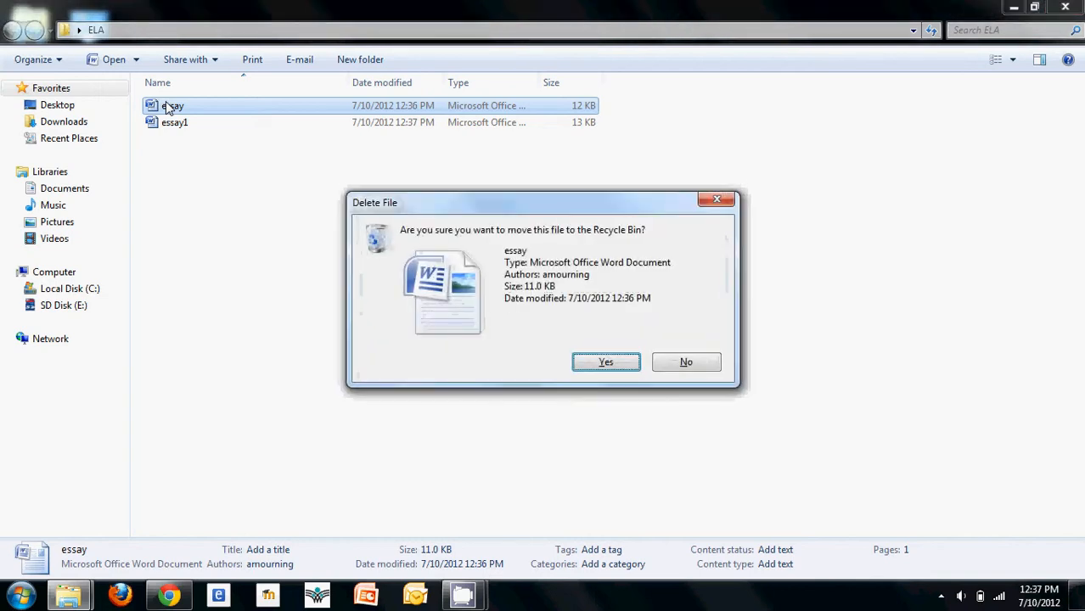
pyautogui.press('Return')
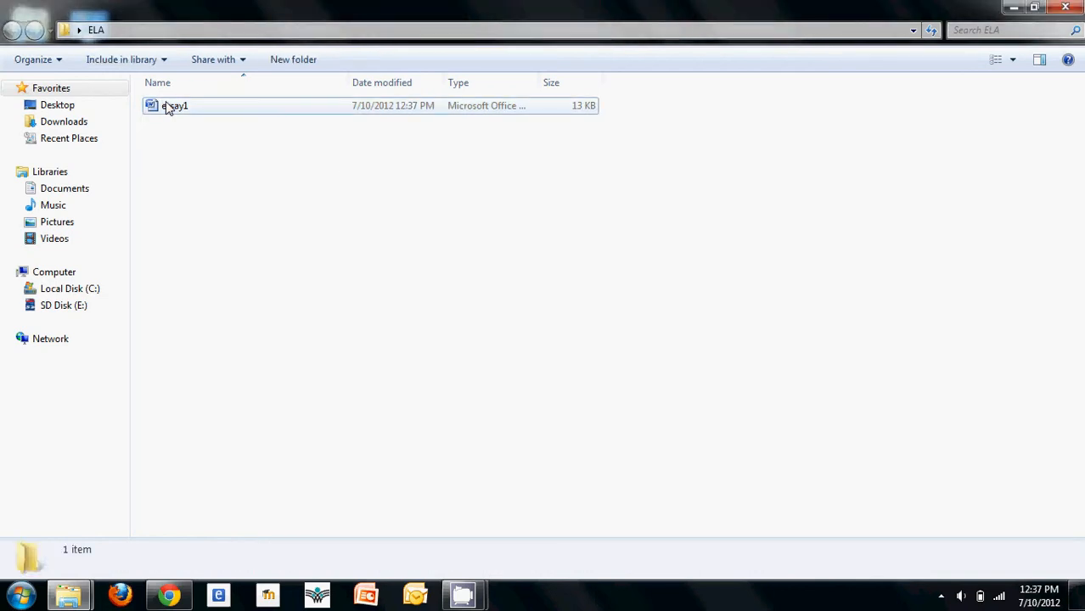
pyautogui.doubleClick(290, 111)
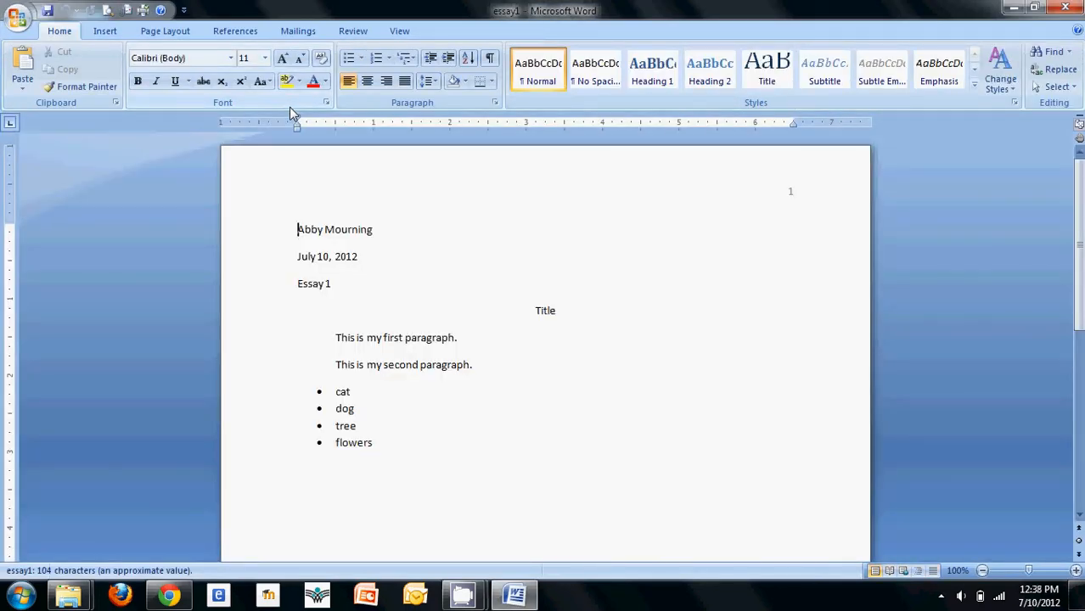
# - Close the essay1 document and then the ELA folder window
pyautogui.click(1078, 8)
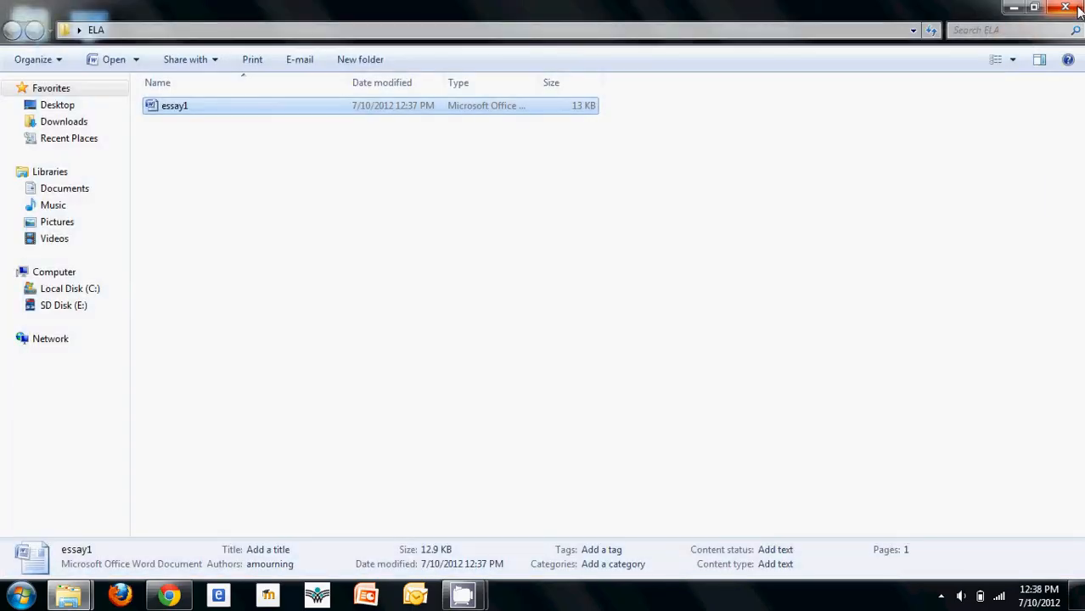
pyautogui.click(1078, 8)
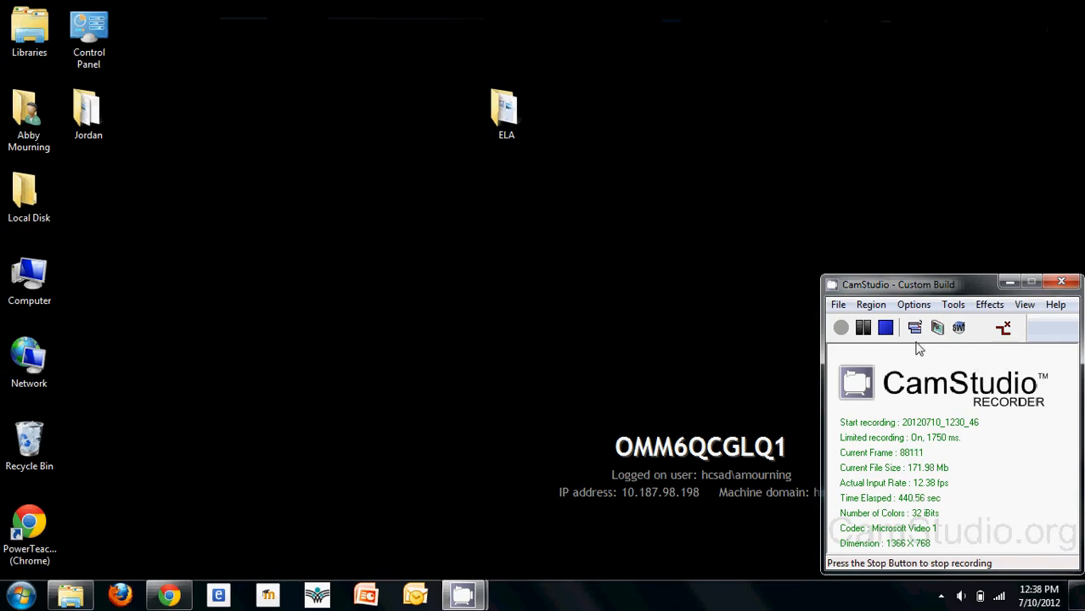